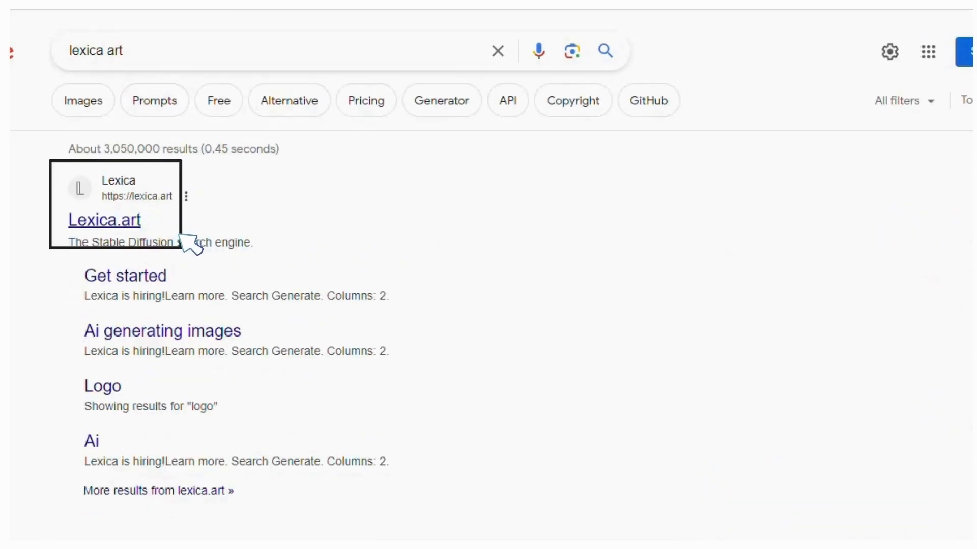
Open Lexica.art, browse its AI image gallery, and enter 'female' in the image search box
left_click(152, 219)
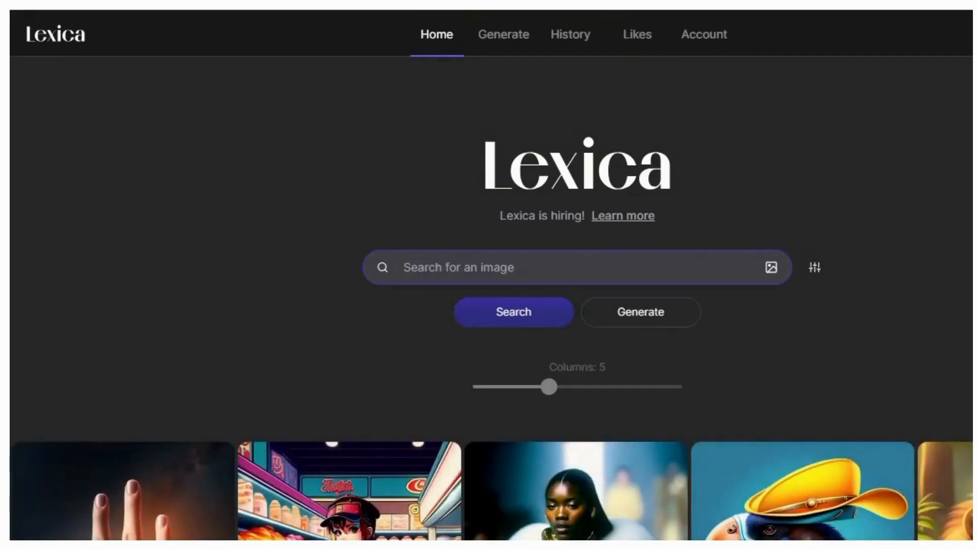
scroll(488, 301, "down", 10)
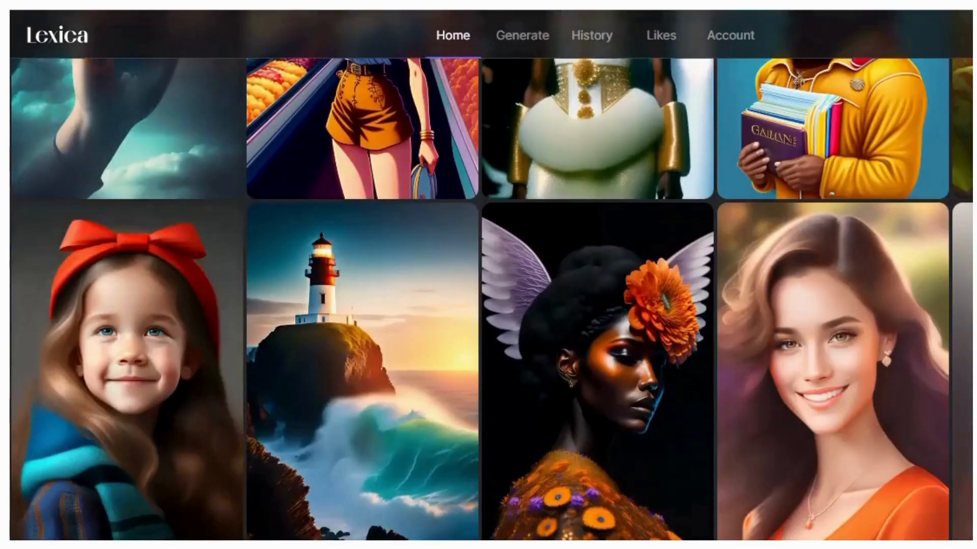
scroll(489, 300, "down", 3)
scroll(598, 300, "down", 15)
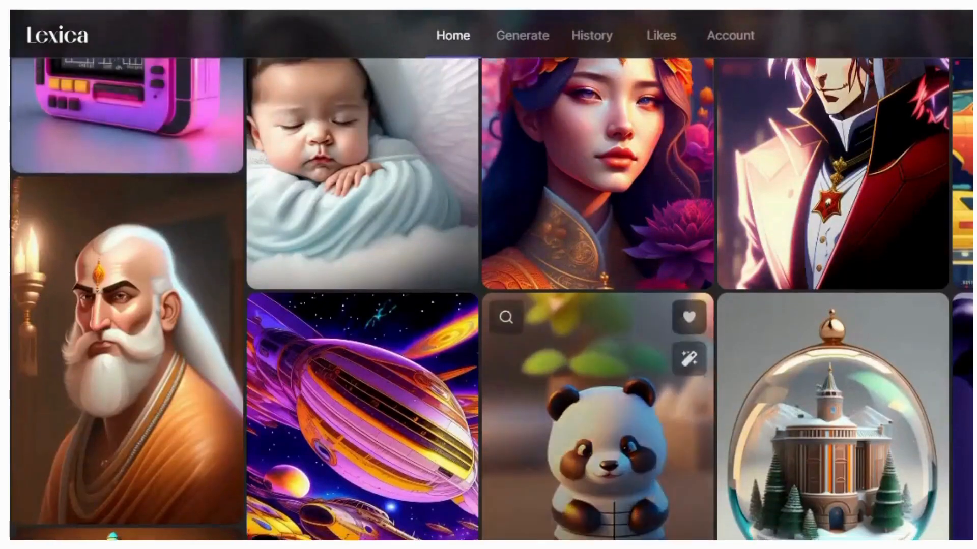
scroll(598, 300, "down", 5)
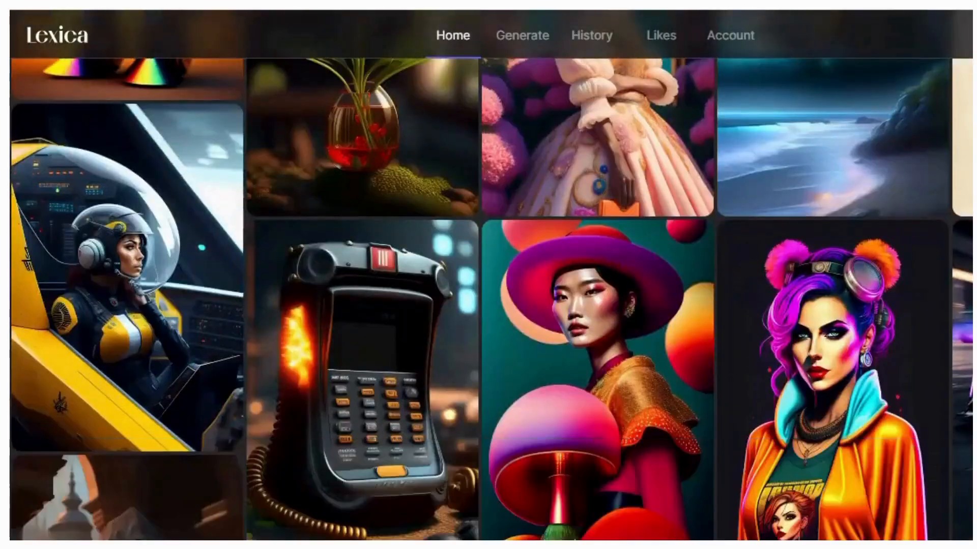
scroll(598, 300, "down", 20)
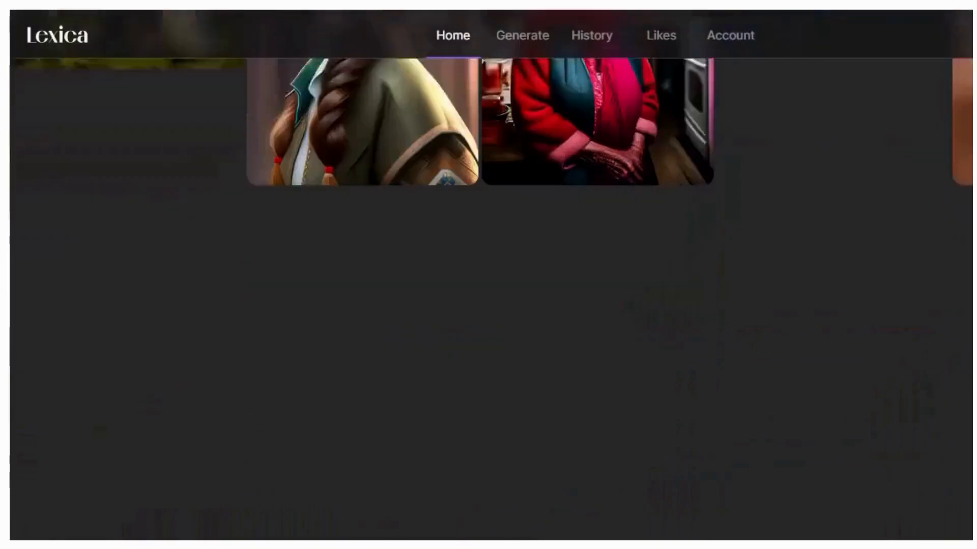
scroll(362, 330, "up", 20)
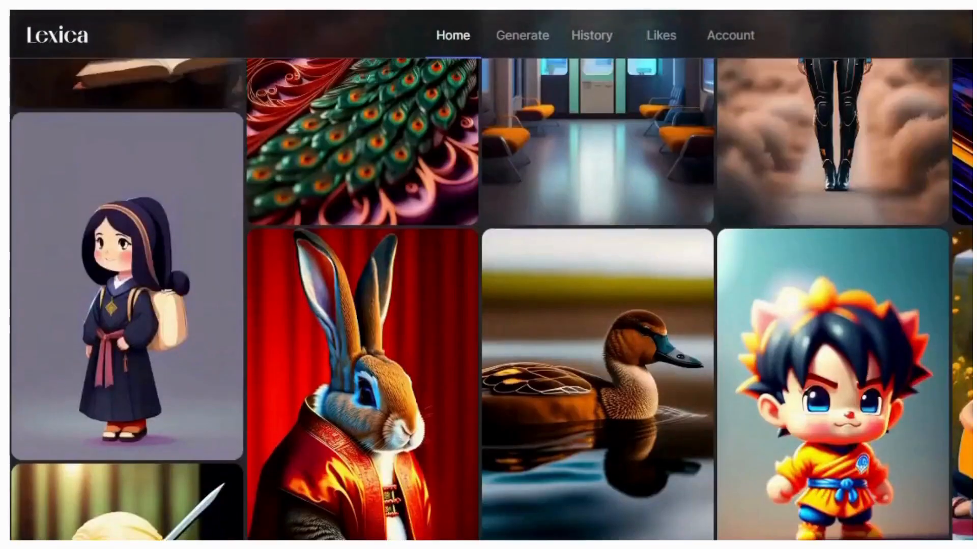
scroll(488, 300, "up", 15)
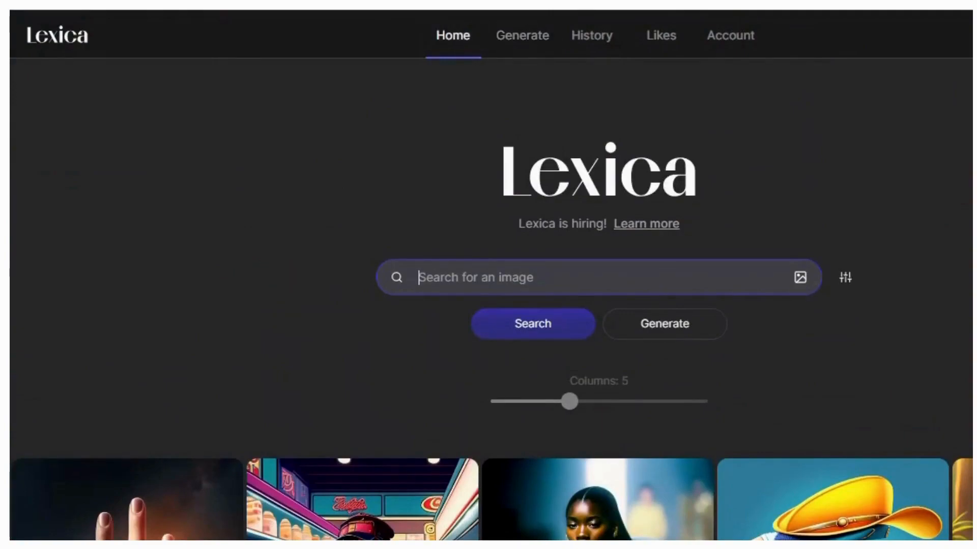
type("female")
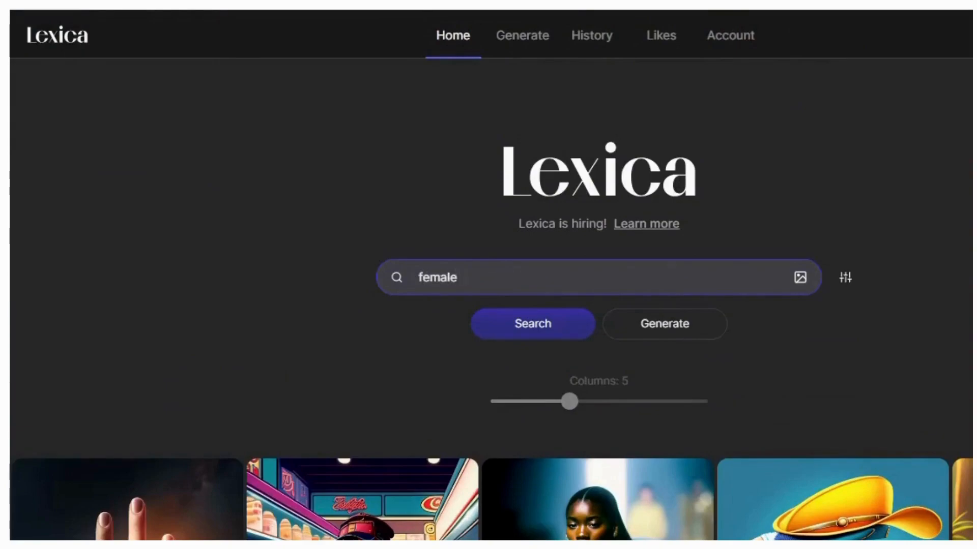
Search Lexica for 'female', browse the 1,893 results, then go to the Generate page
key("Return")
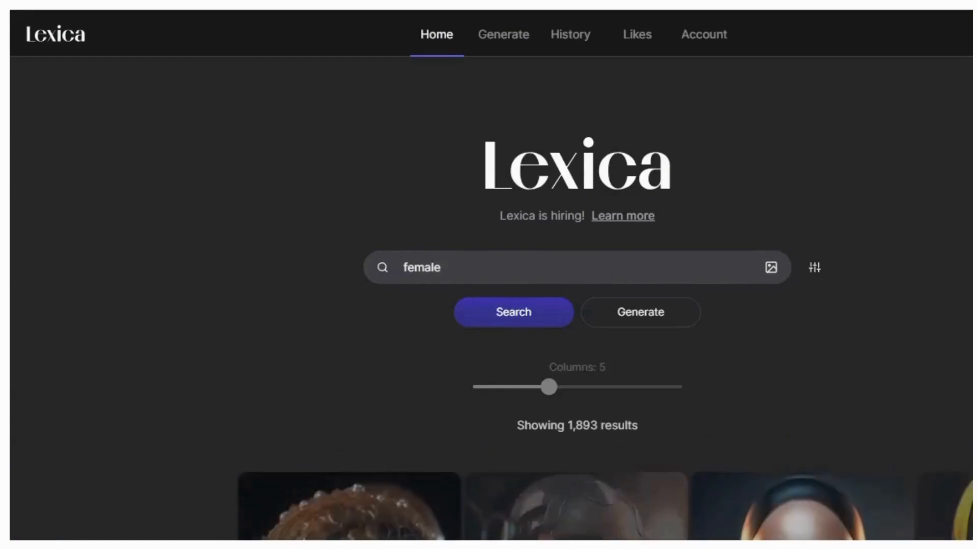
scroll(491, 300, "down", 10)
scroll(802, 427, "down", 15)
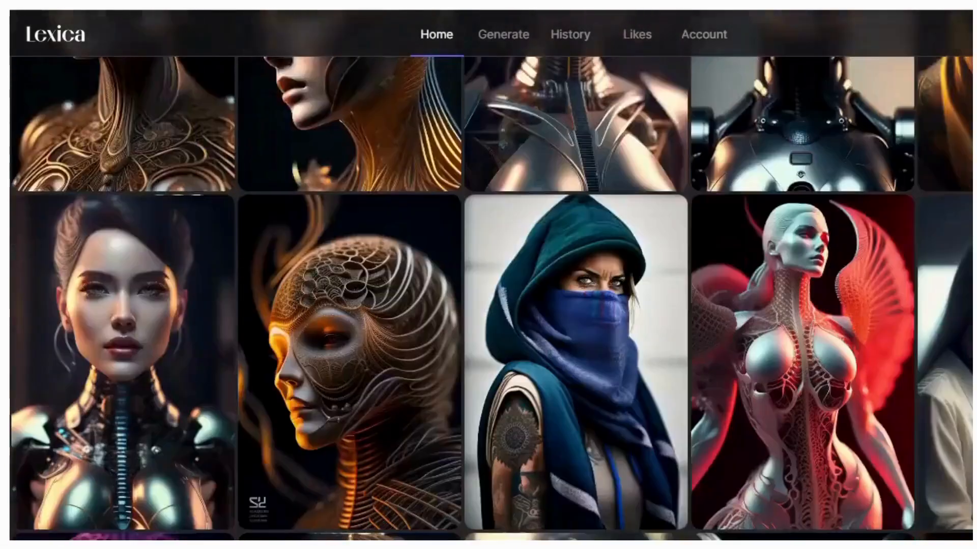
scroll(803, 427, "down", 5)
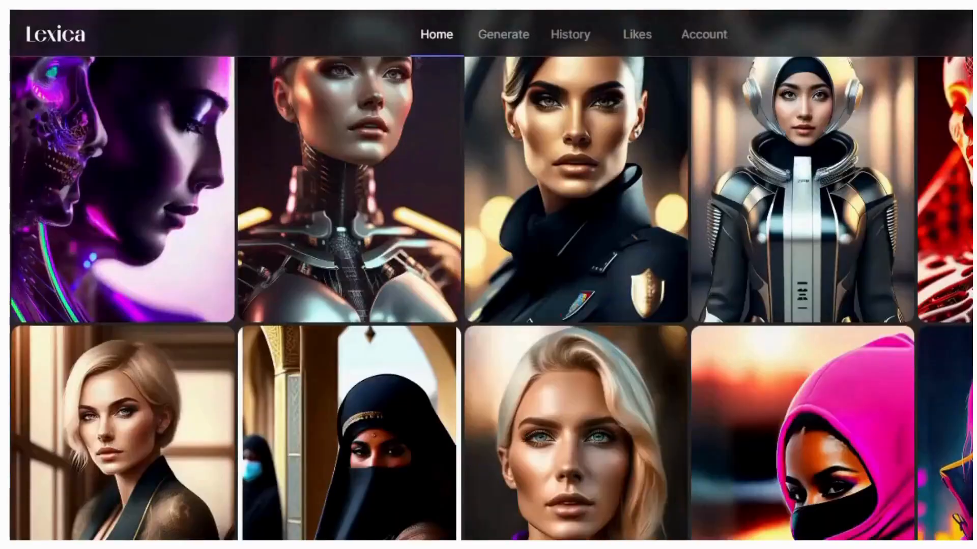
scroll(803, 428, "up", 20)
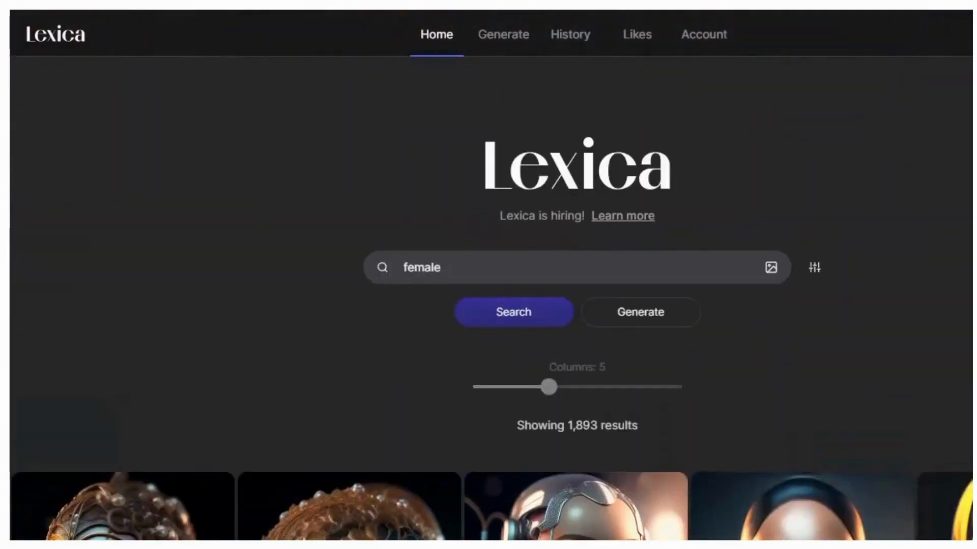
left_click(503, 34)
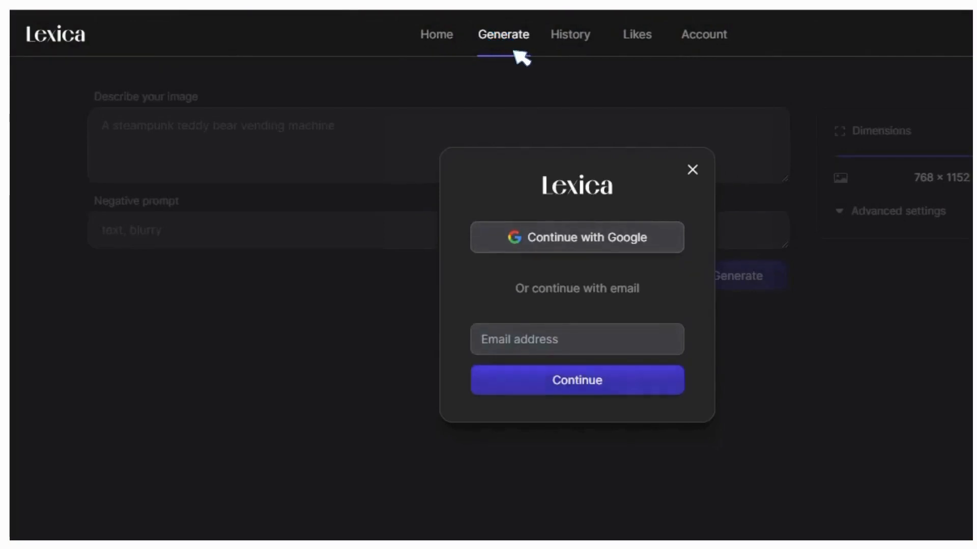
Generate portraits in Lexica from the prompt 'fair female age 30 round face'
left_click(502, 41)
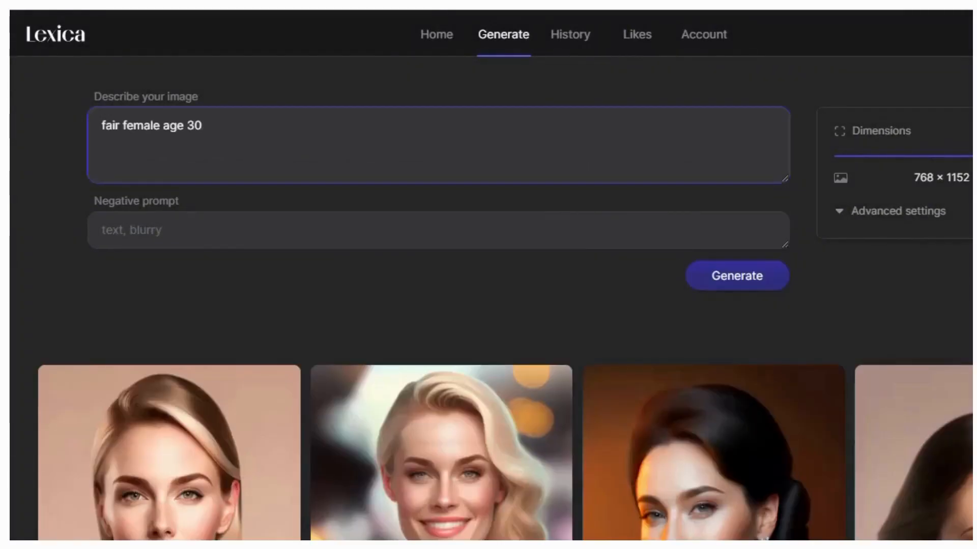
type("round face")
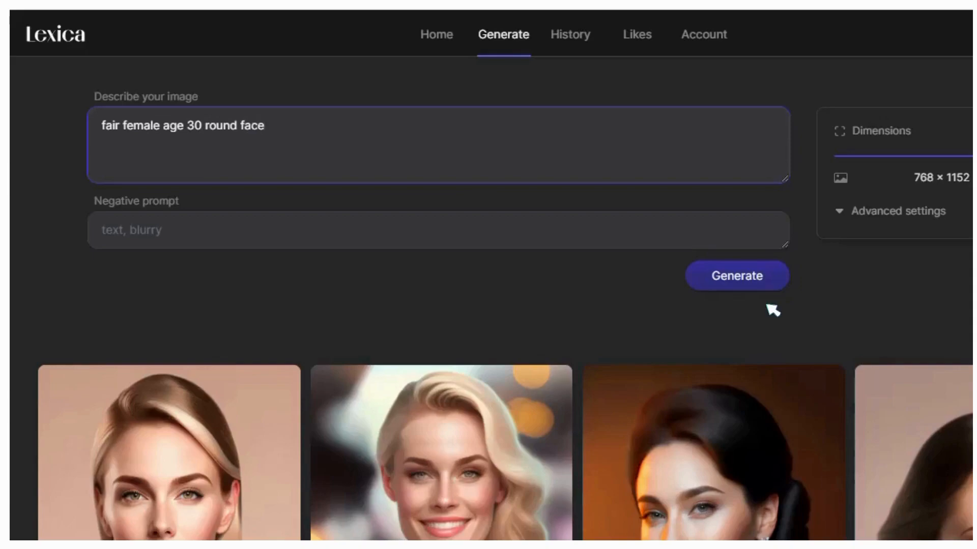
key("Tab")
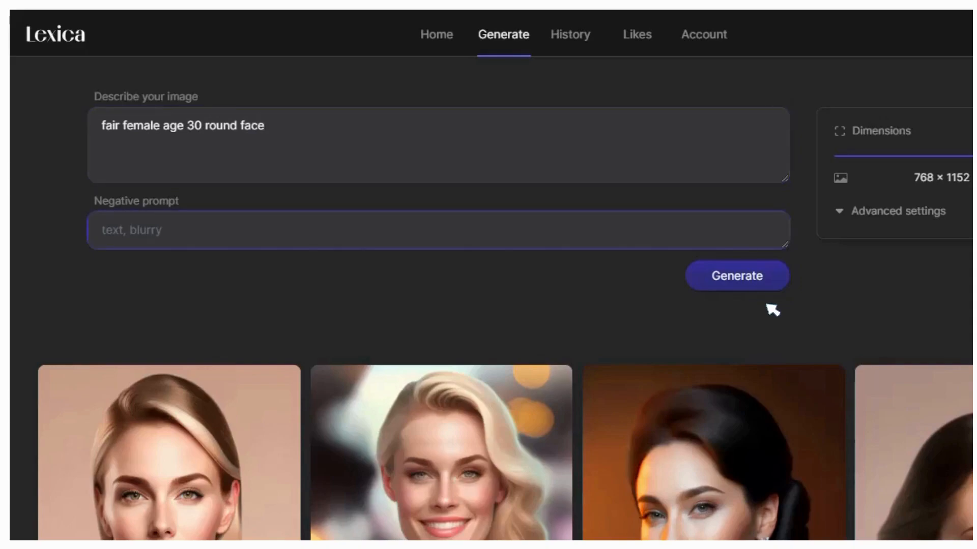
left_click(758, 288)
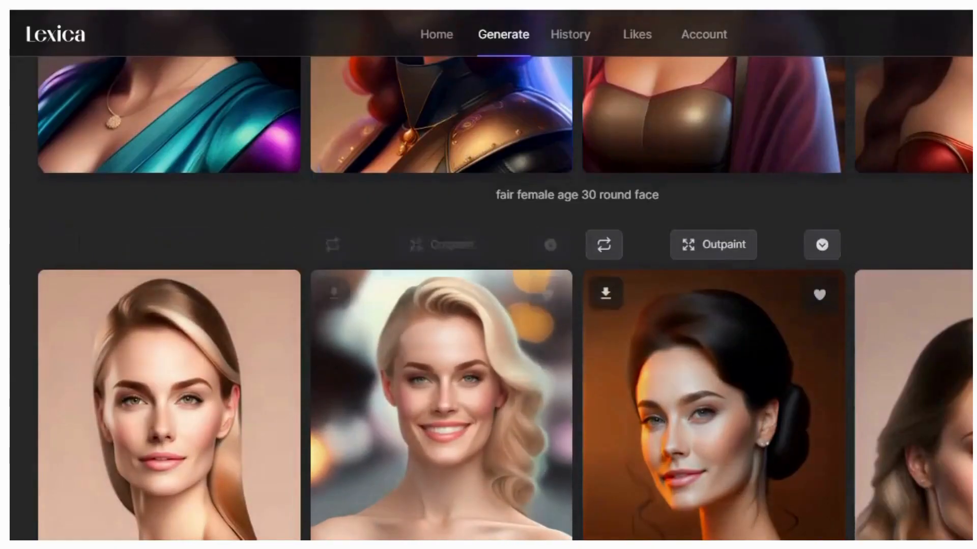
scroll(911, 305, "down", 3)
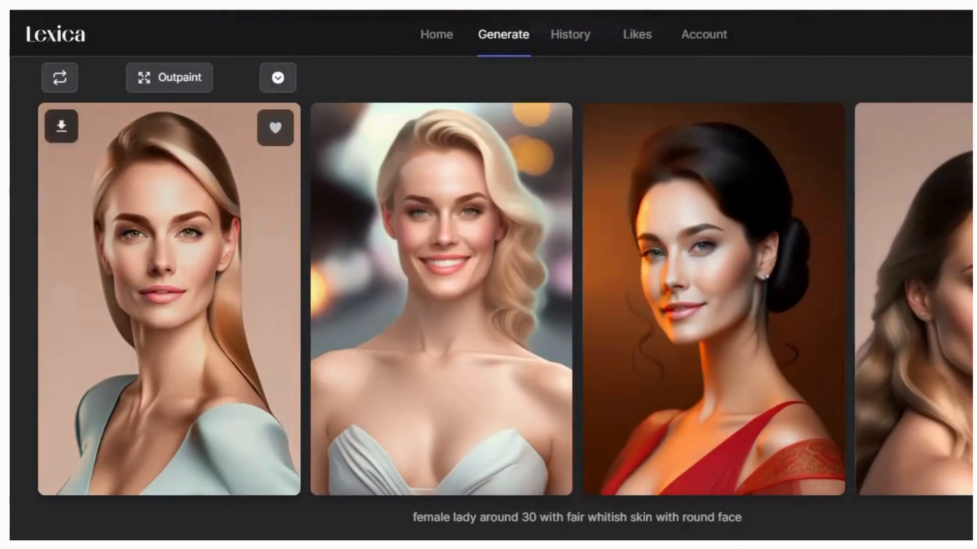
Save the first portrait, a blonde woman in a pale blue top, as Host.jpg
left_click(169, 299)
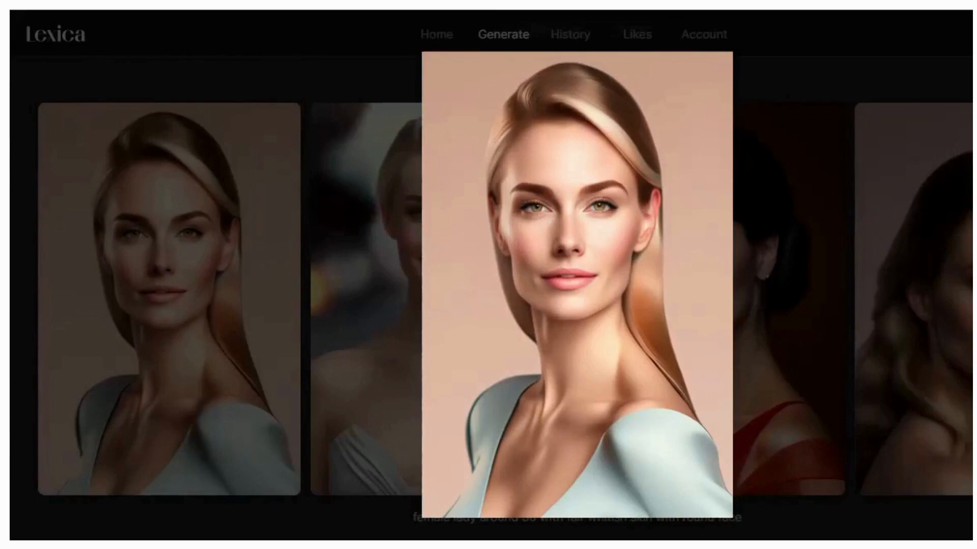
right_click(538, 251)
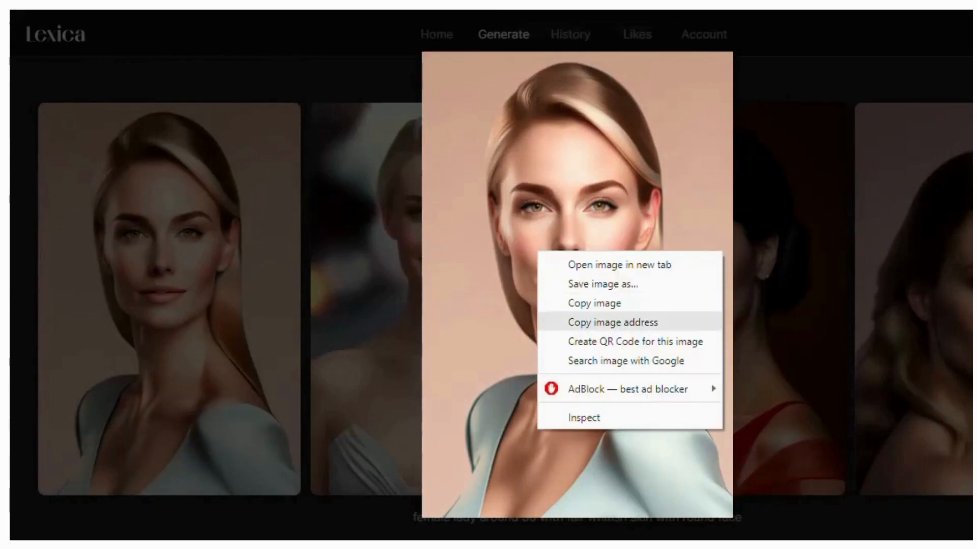
left_click(602, 284)
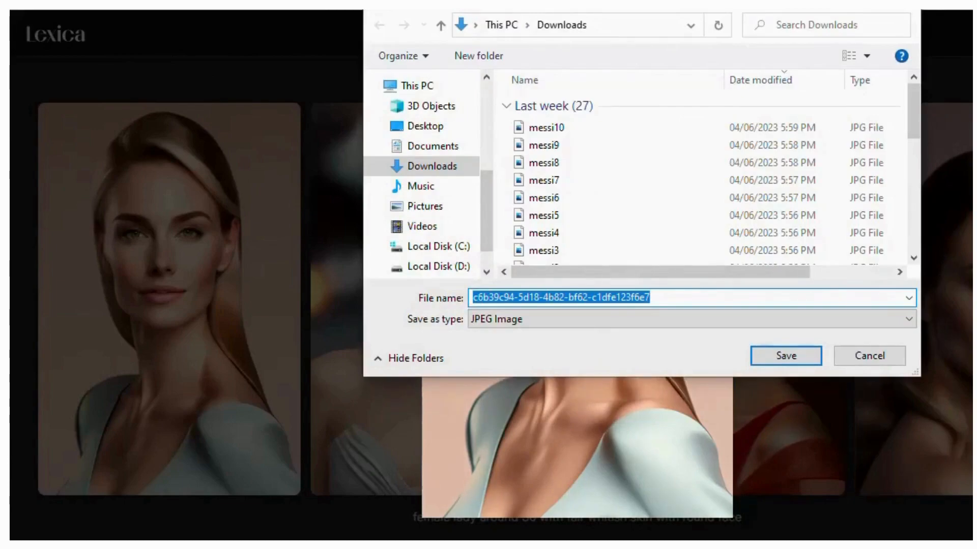
left_click(650, 297)
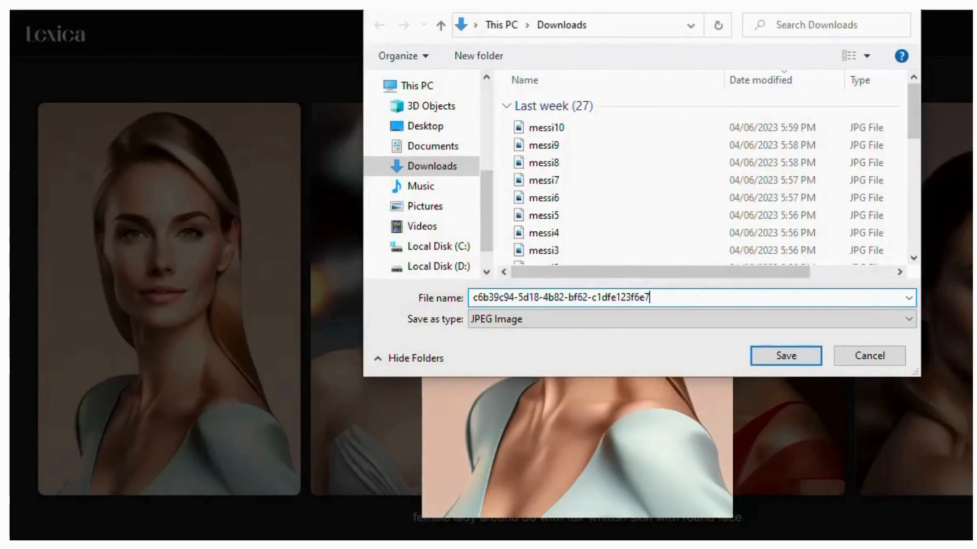
left_click_drag(650, 297, 471, 298)
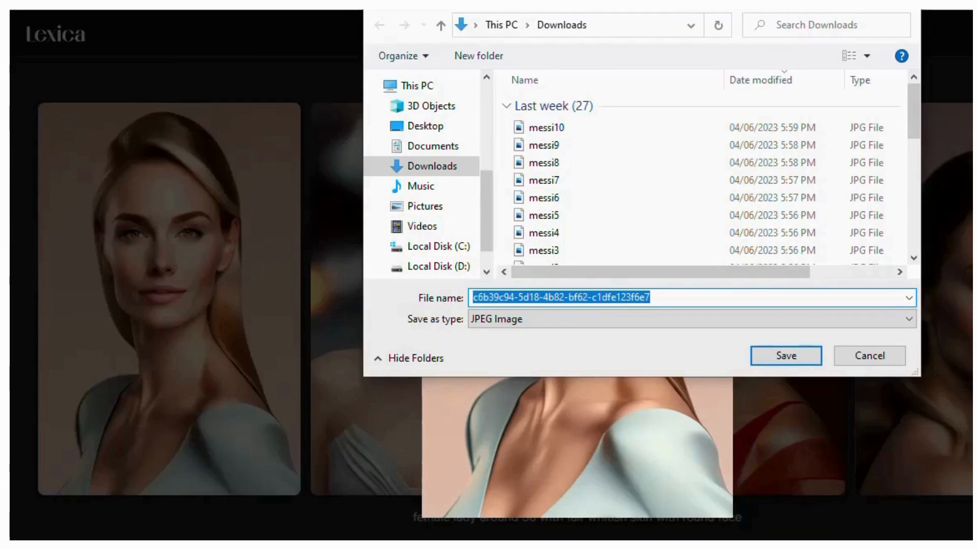
type("Host")
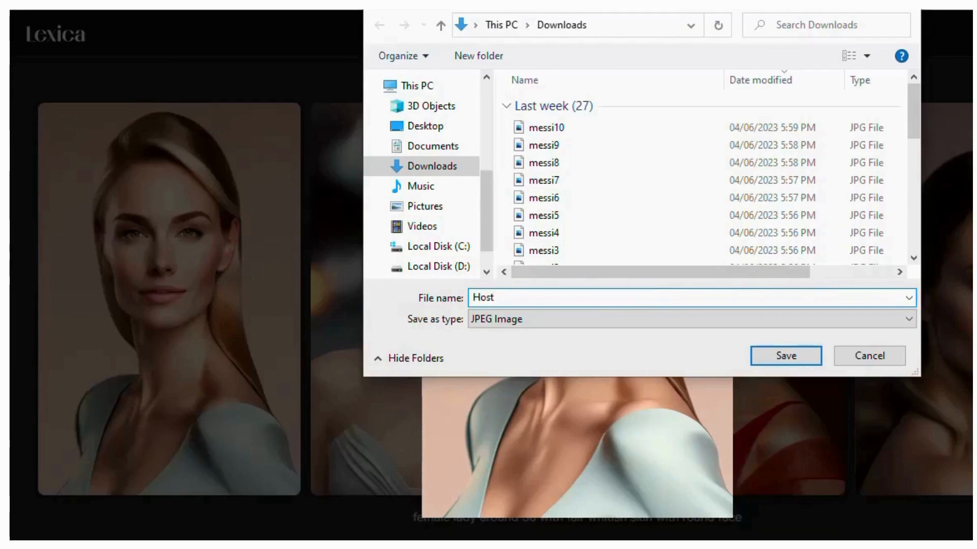
key("Return")
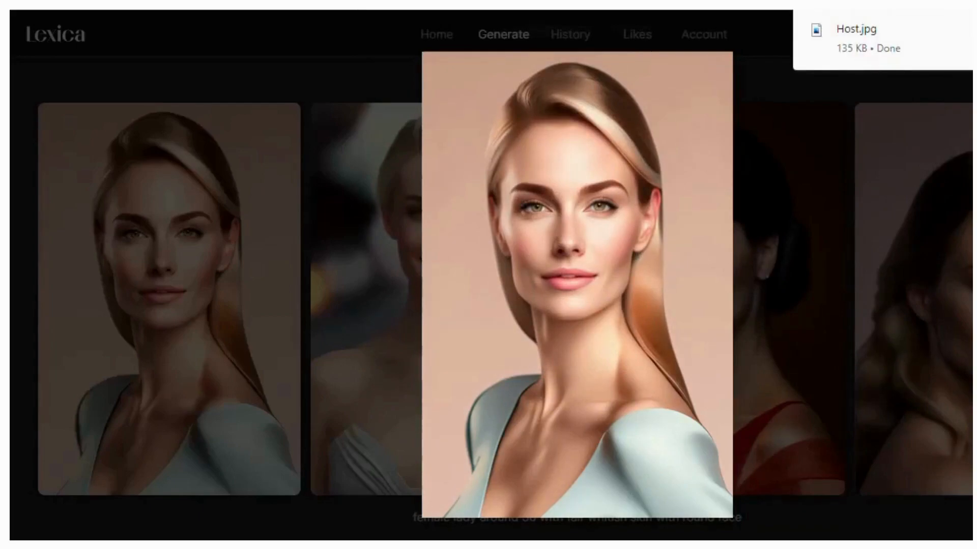
key("ctrl+t")
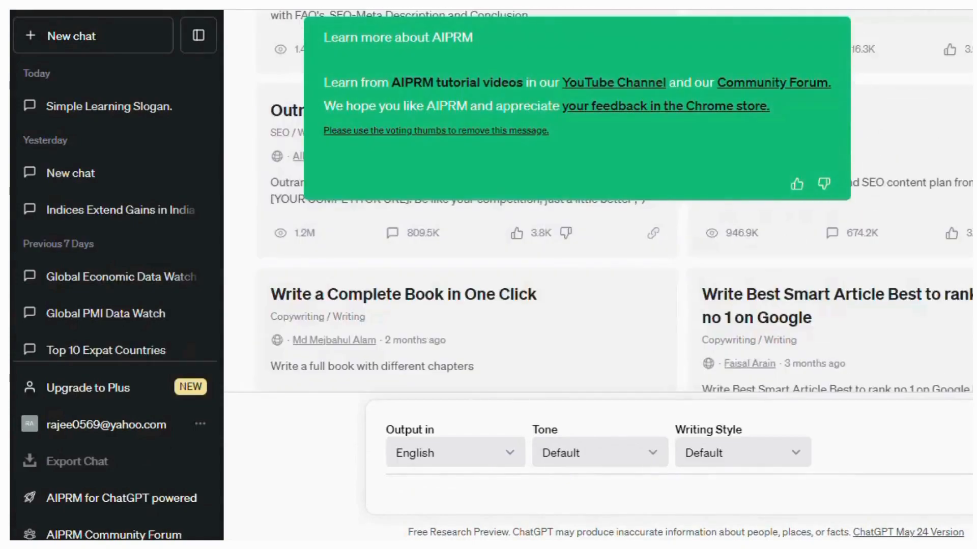
Ask ChatGPT for a YouTube avatar video script for Learnitsimply, crediting Lexica, ElevenLabs and D-ID
type("wri")
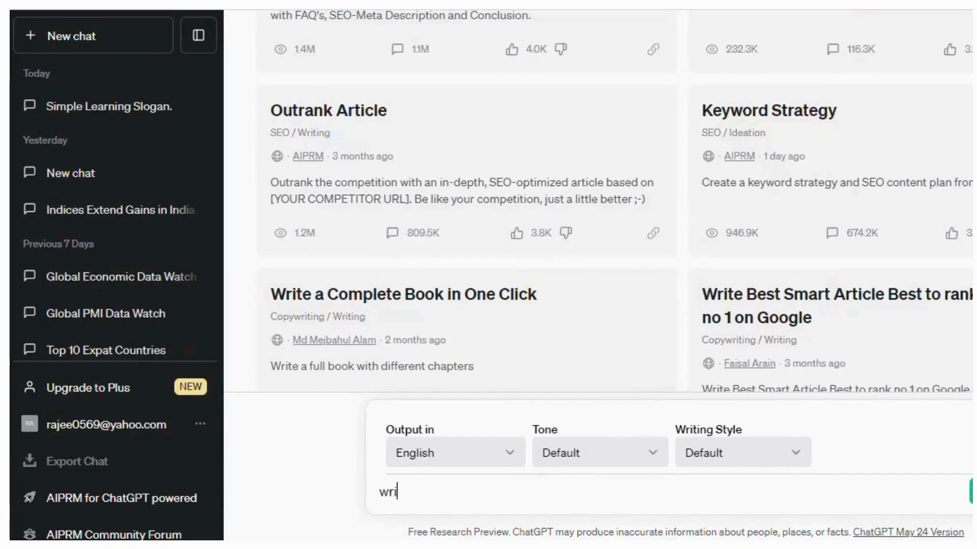
type("te a")
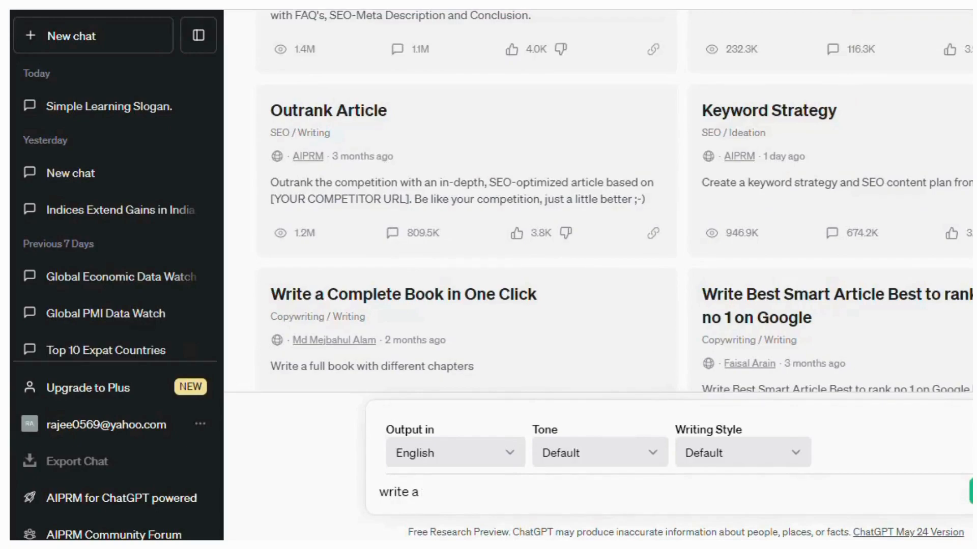
type(" scriot")
key("BackSpace")
type("t of")
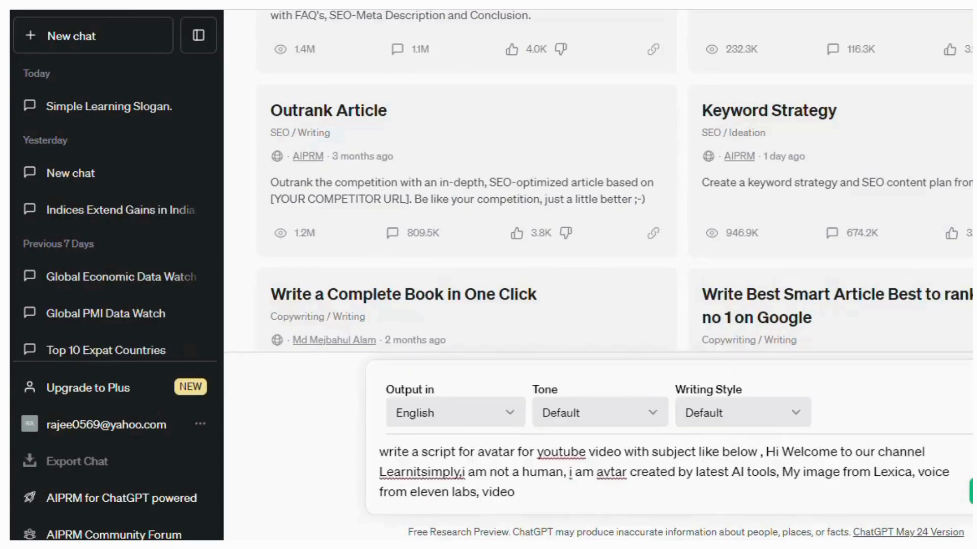
type("create by D-i")
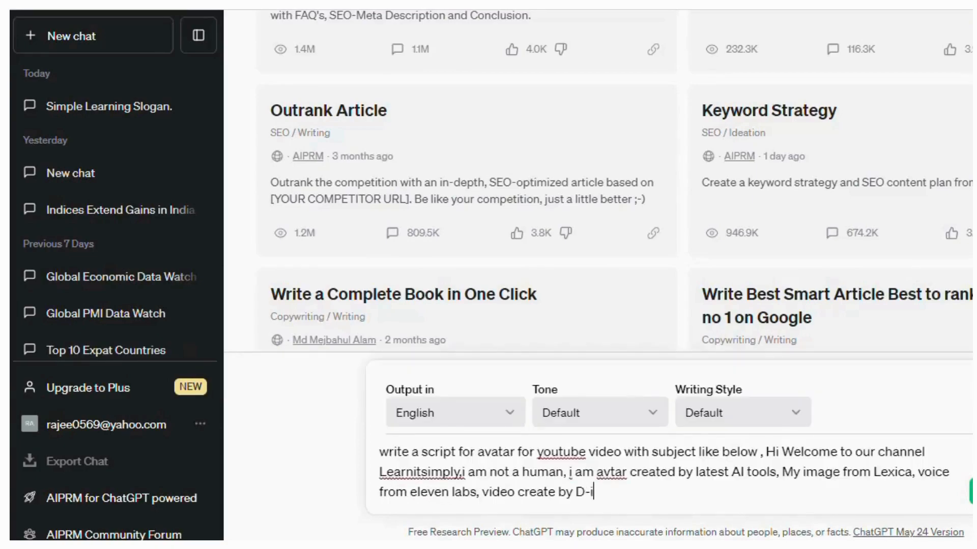
type("d")
key("BackSpace")
type("D , i am")
type("here to show you how you can create your avtar videos with the help of latest ai tools")
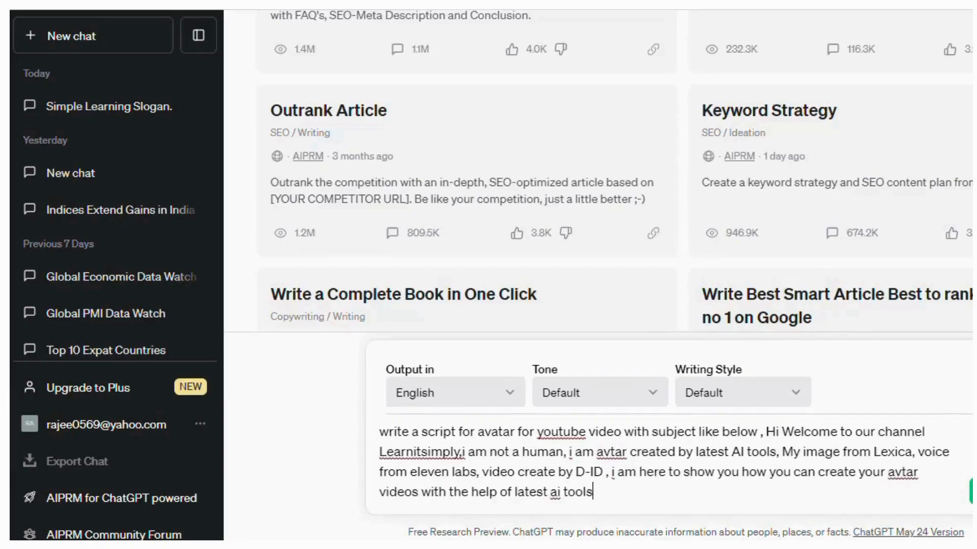
left_click_drag(594, 492, 379, 431)
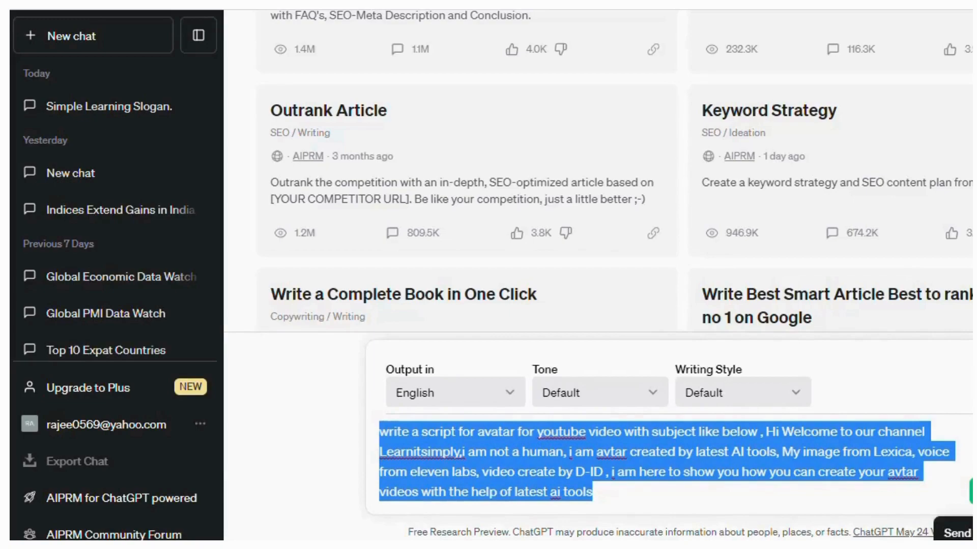
left_click(972, 492)
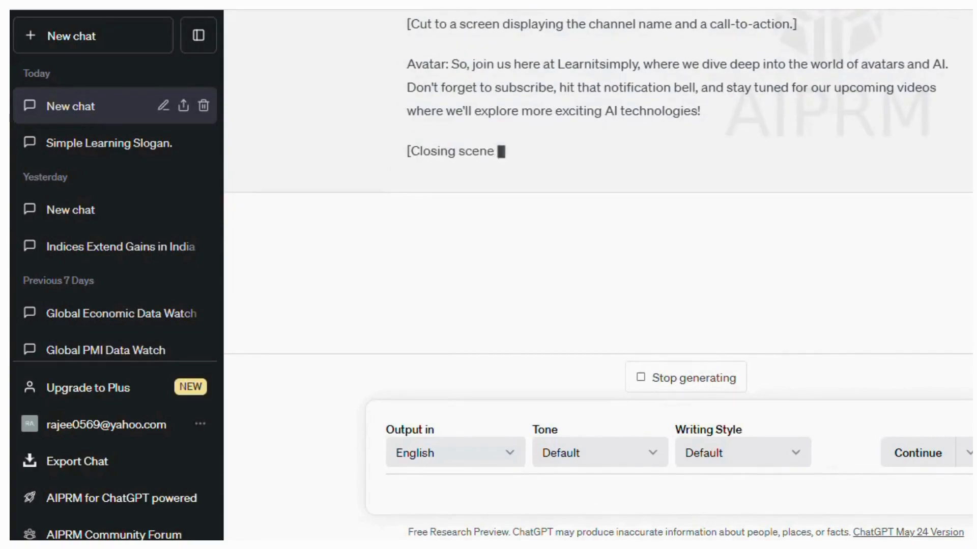
Copy the script's opening Avatar lines, ending at 'virtual self to life!'
scroll(599, 178, "up", 5)
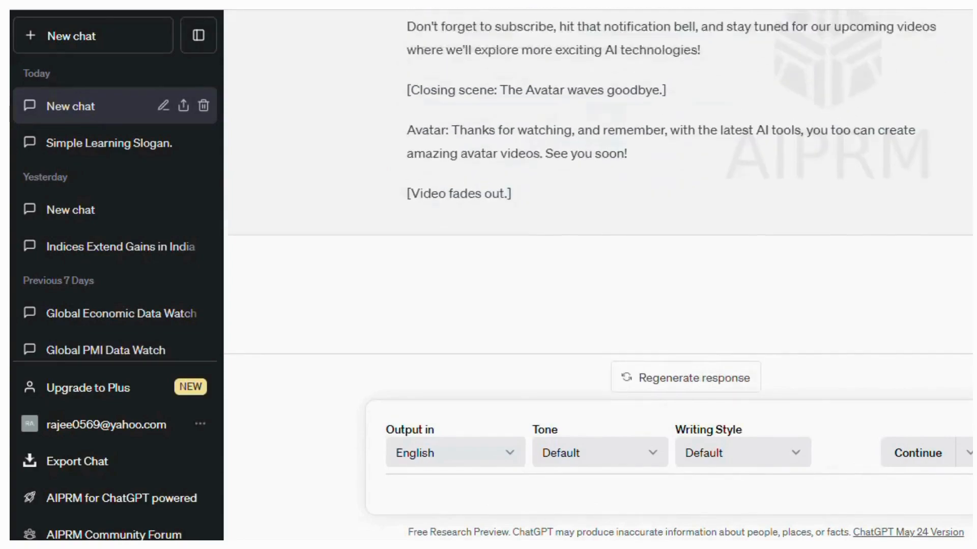
scroll(598, 203, "up", 10)
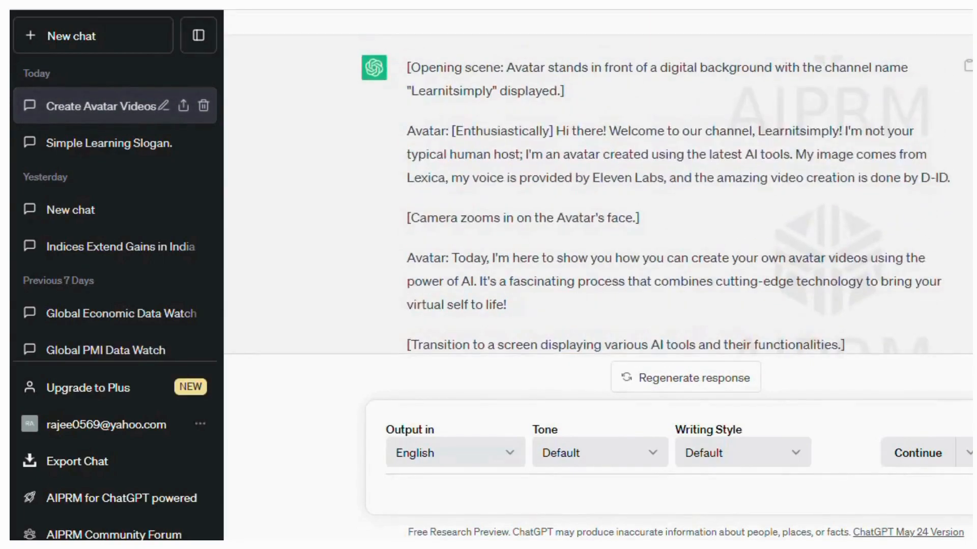
left_click_drag(415, 131, 506, 305)
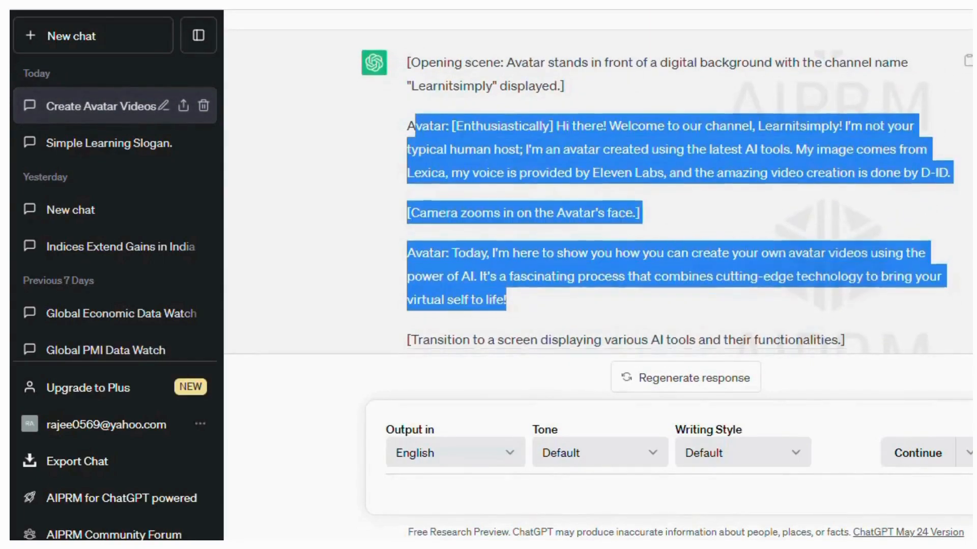
scroll(598, 203, "down", 15)
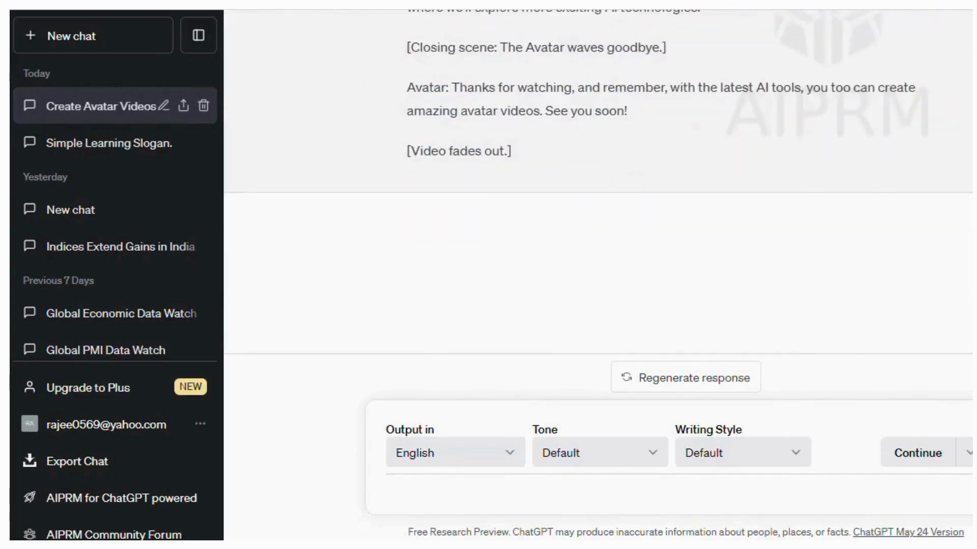
scroll(598, 203, "up", 15)
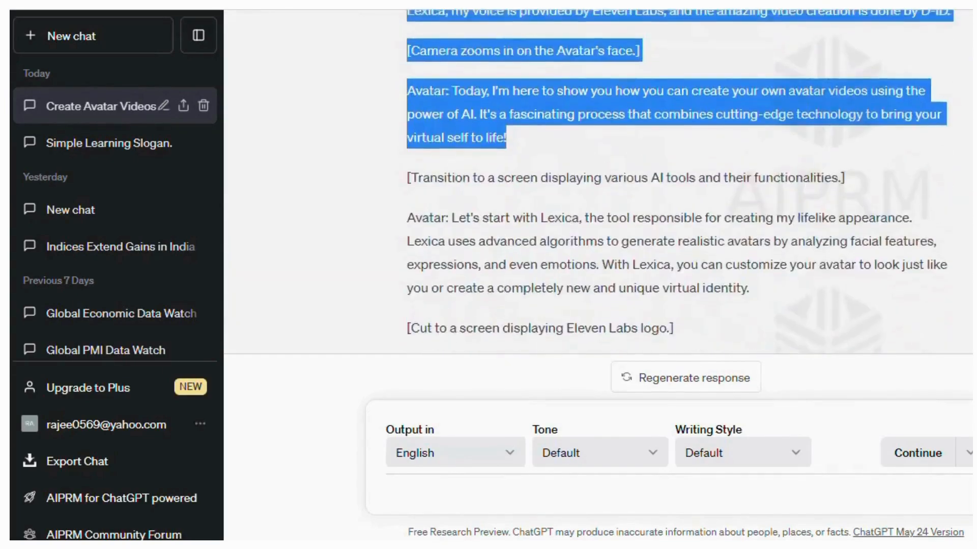
scroll(677, 180, "down", 12)
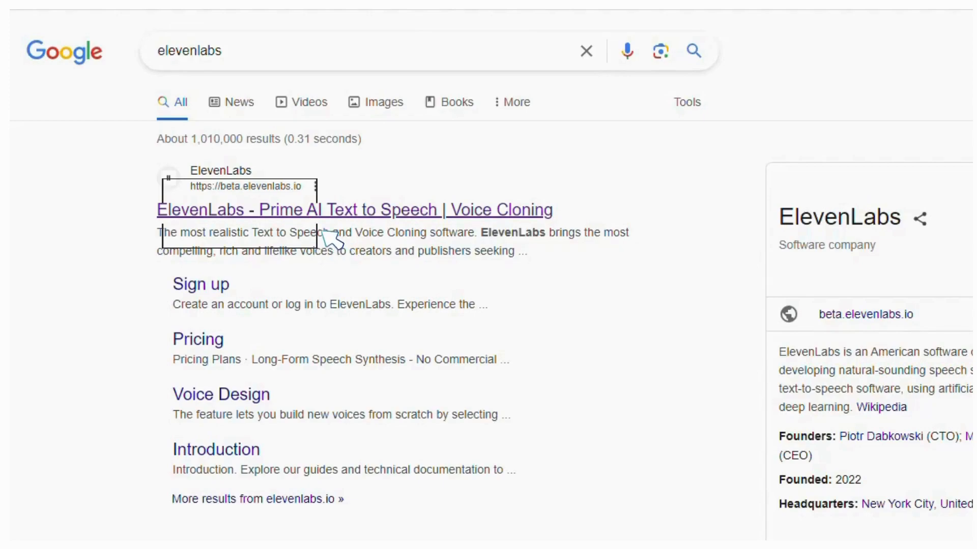
Open the 'ElevenLabs - Prime AI Text to Speech | Voice Cloning' search result
left_click(320, 229)
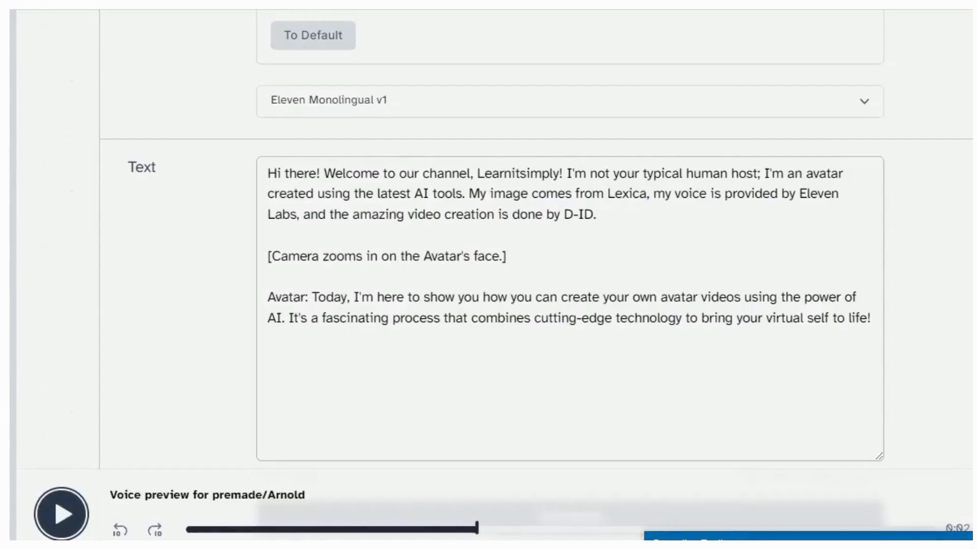
Replace the sample text in the ElevenLabs Text box with the copied script lines
left_click_drag(596, 318, 268, 173)
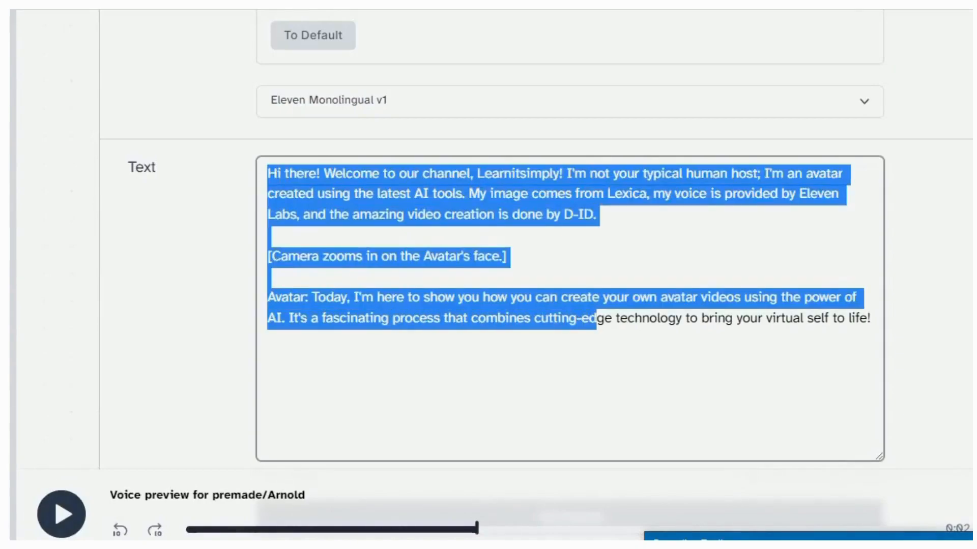
key("ctrl+v")
scroll(537, 236, "up", 3)
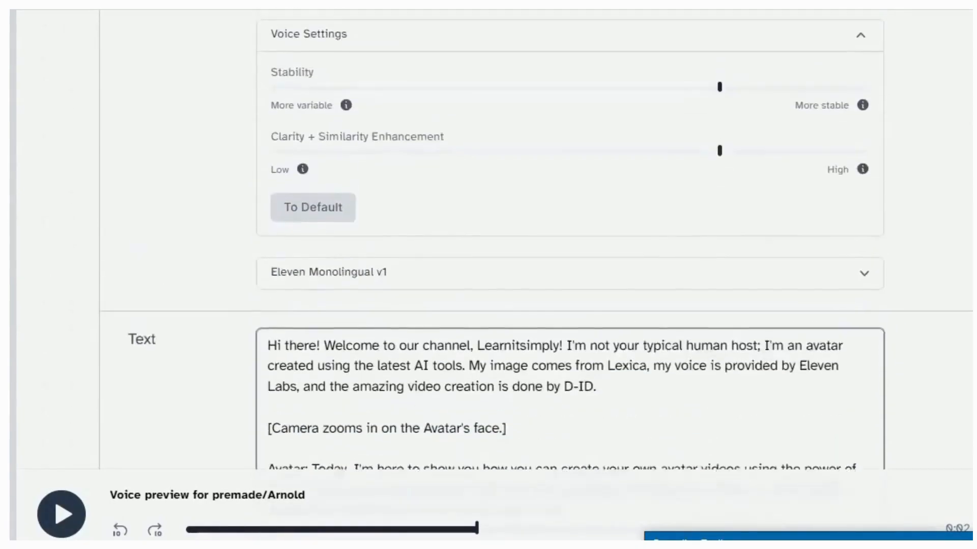
scroll(537, 236, "up", 2)
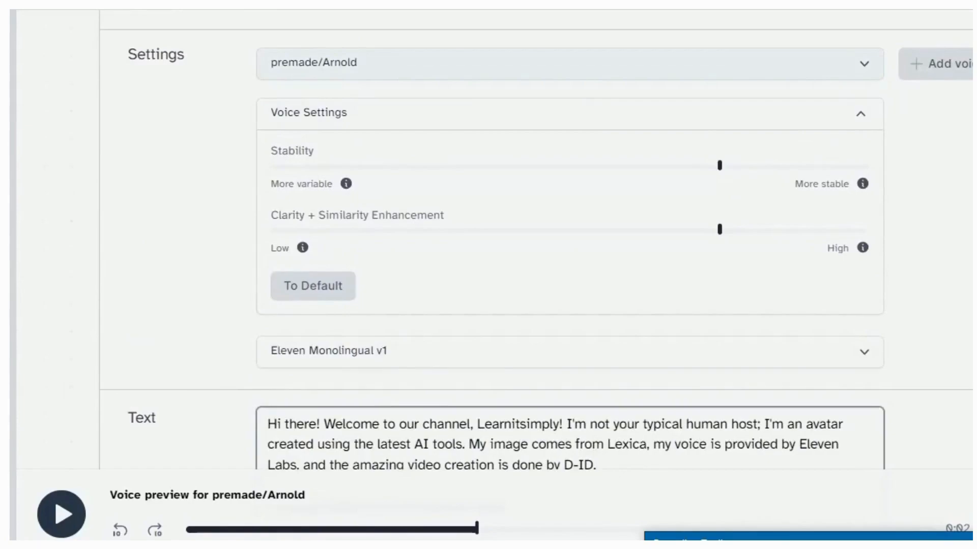
Switch the voice to premade/Bella and collapse its fine-tuning settings
left_click(356, 63)
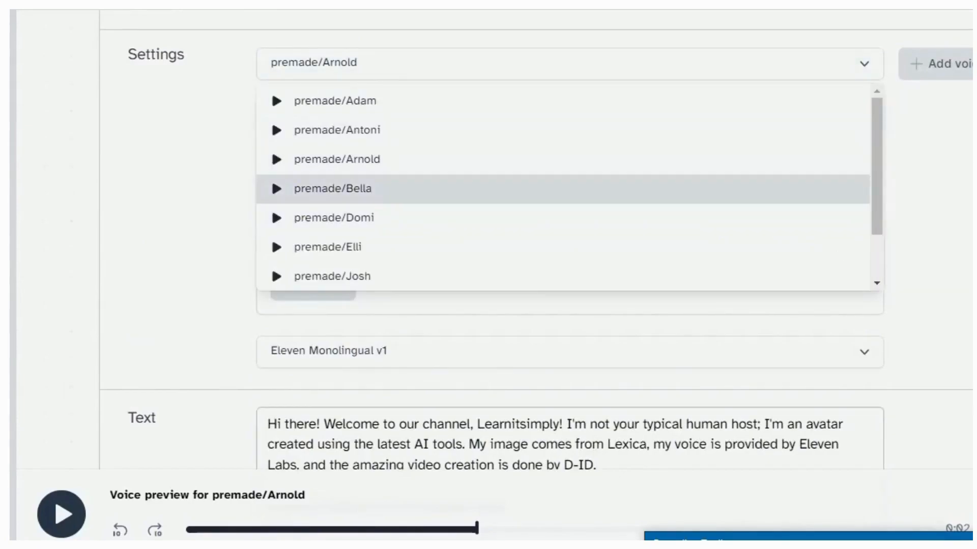
left_click(333, 189)
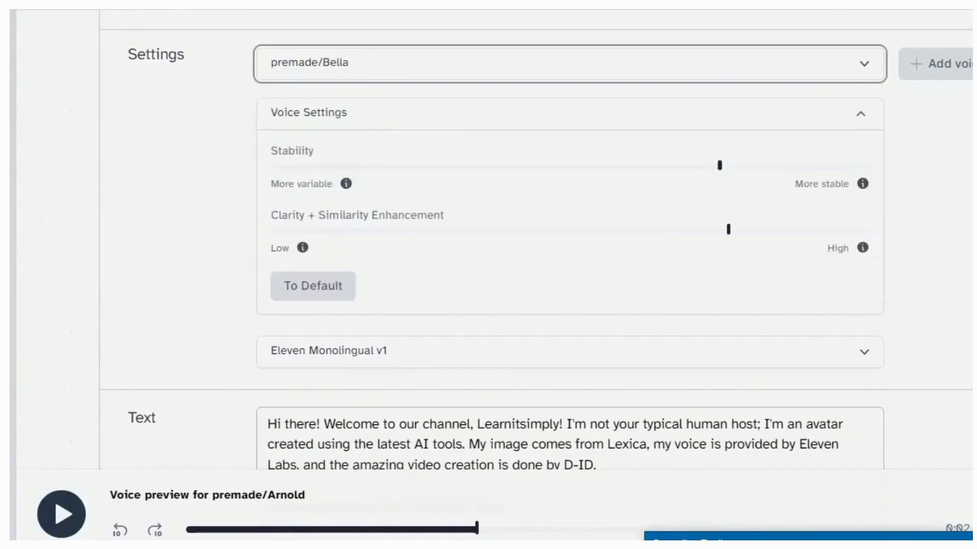
left_click(570, 114)
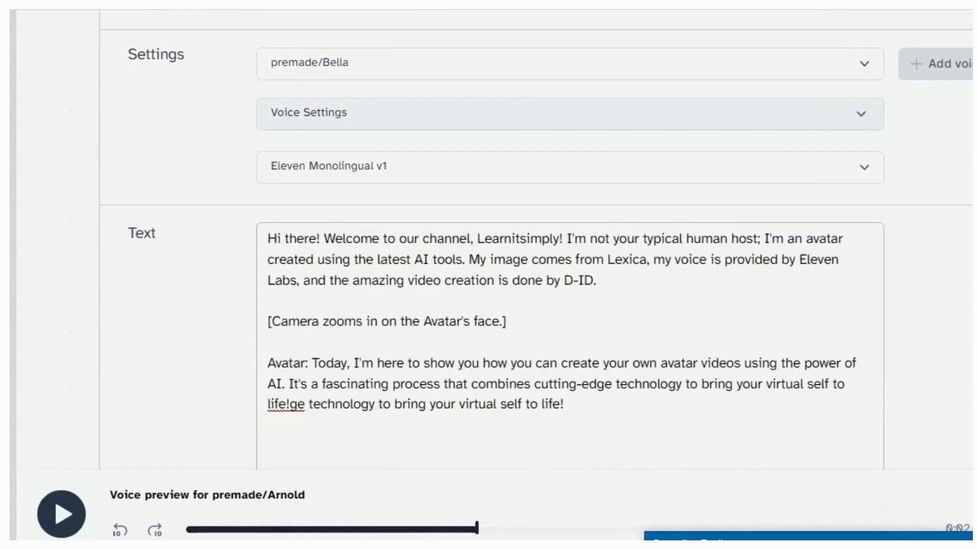
Reset Bella's Stability and Clarity + Similarity Enhancement settings to their defaults
left_click(569, 114)
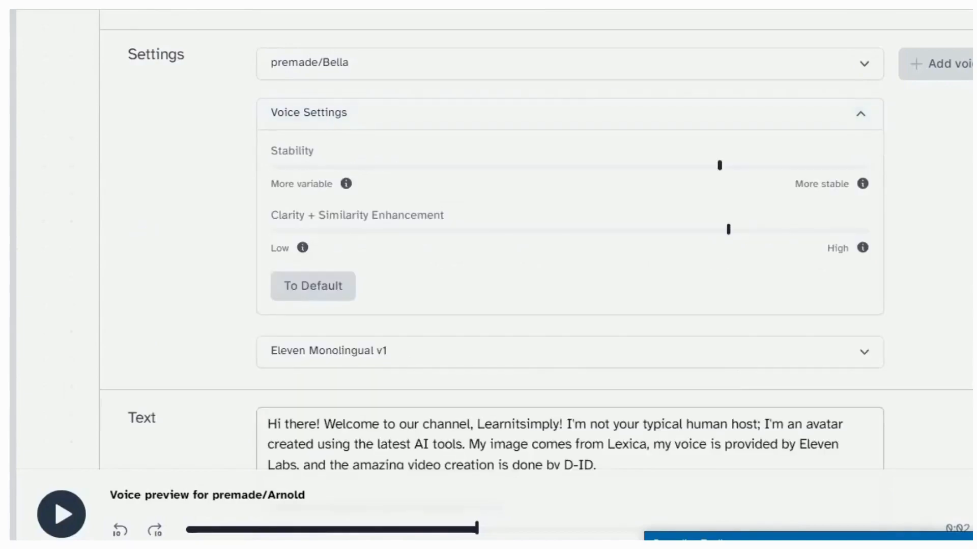
left_click_drag(277, 151, 315, 152)
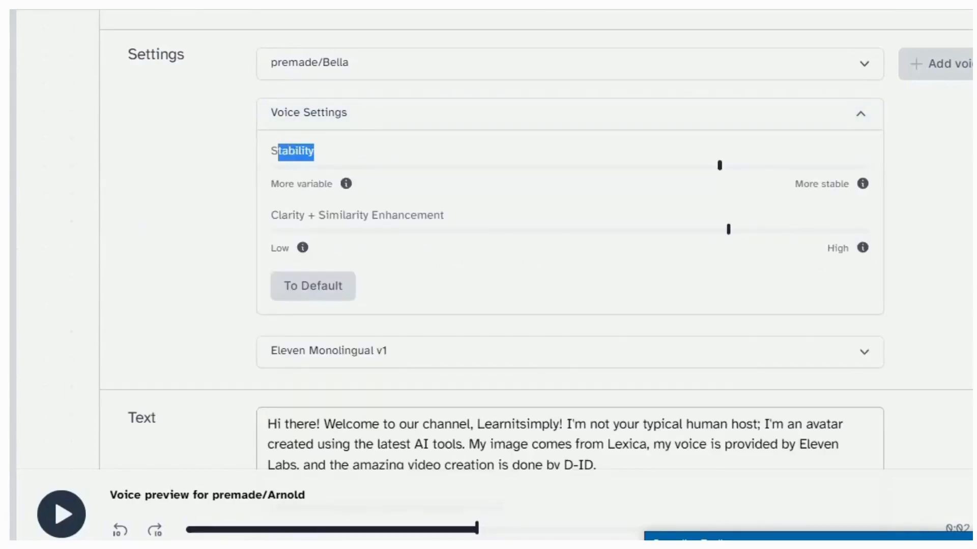
left_click_drag(292, 216, 444, 217)
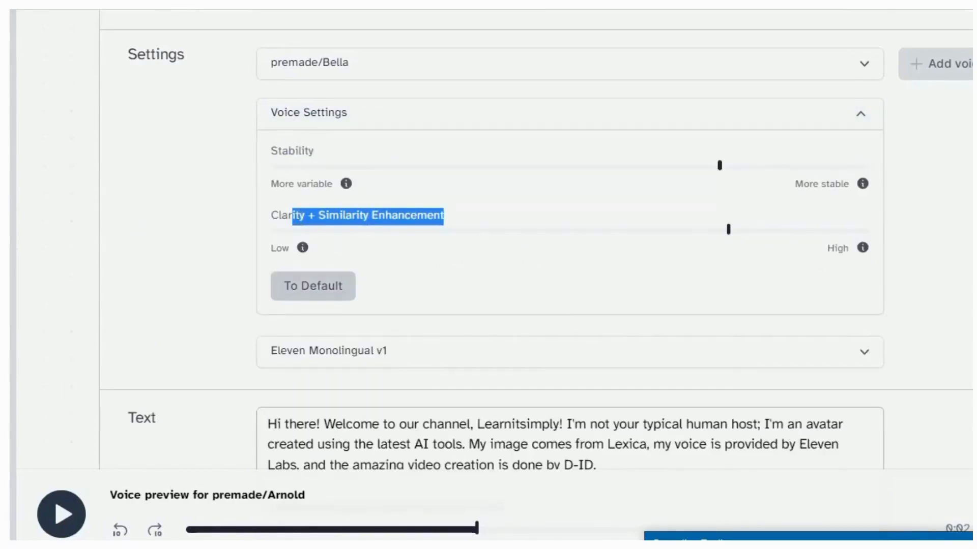
left_click(310, 289)
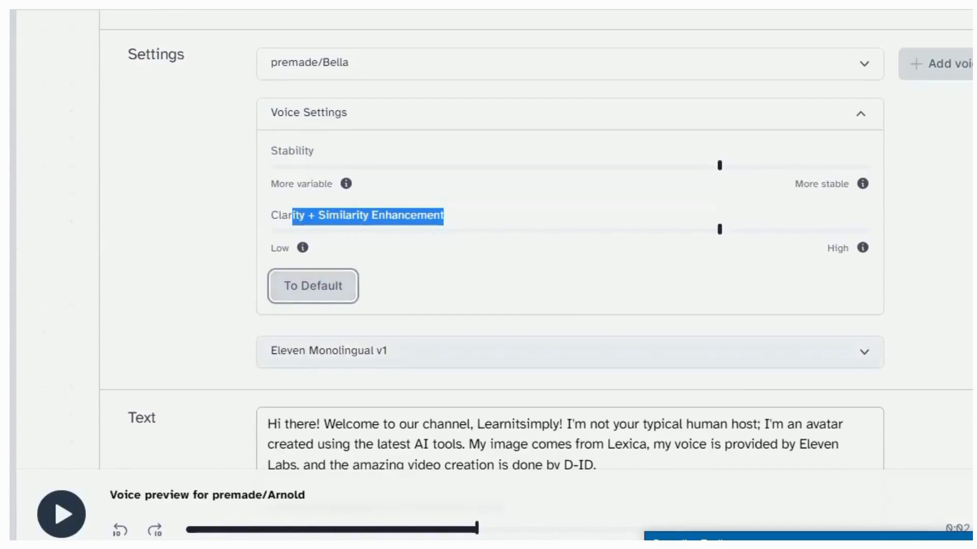
Review the script's 536 / 2500 character count and the 3773 remaining quota
scroll(325, 353, "down", 3)
scroll(536, 244, "down", 3)
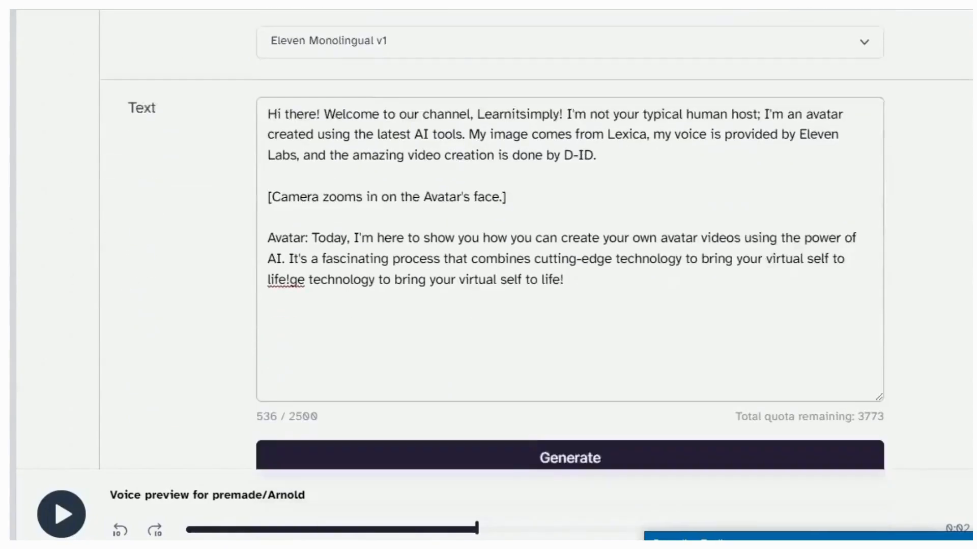
scroll(570, 356, "down", 2)
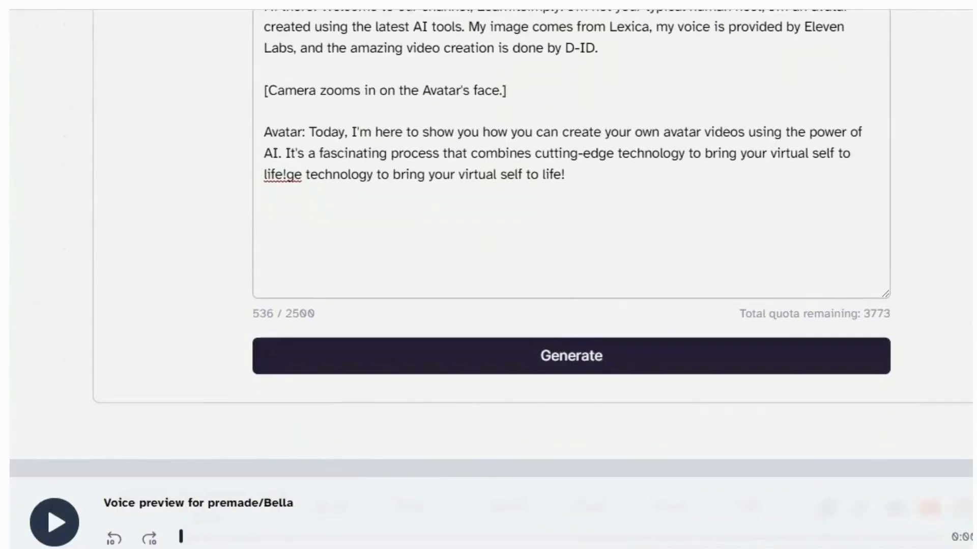
left_click_drag(739, 314, 883, 314)
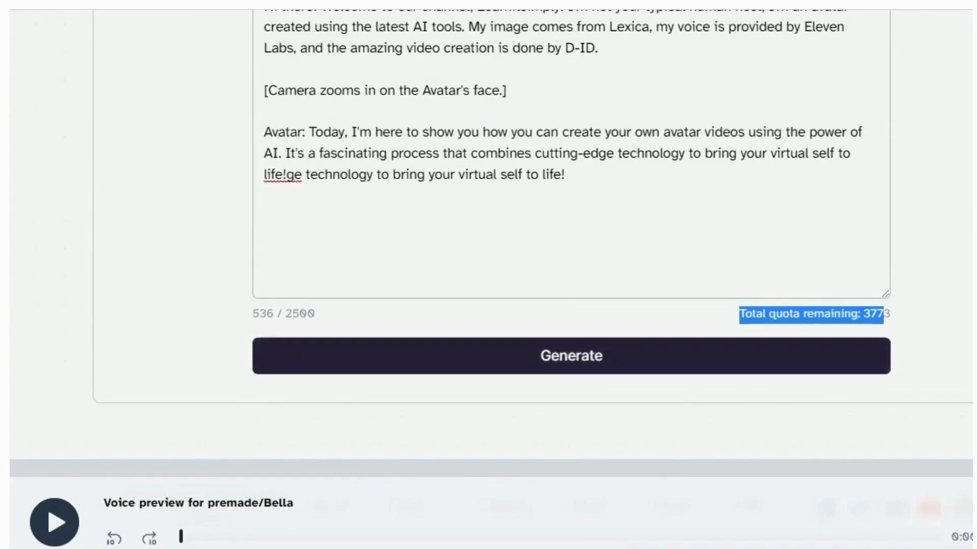
left_click_drag(253, 314, 316, 313)
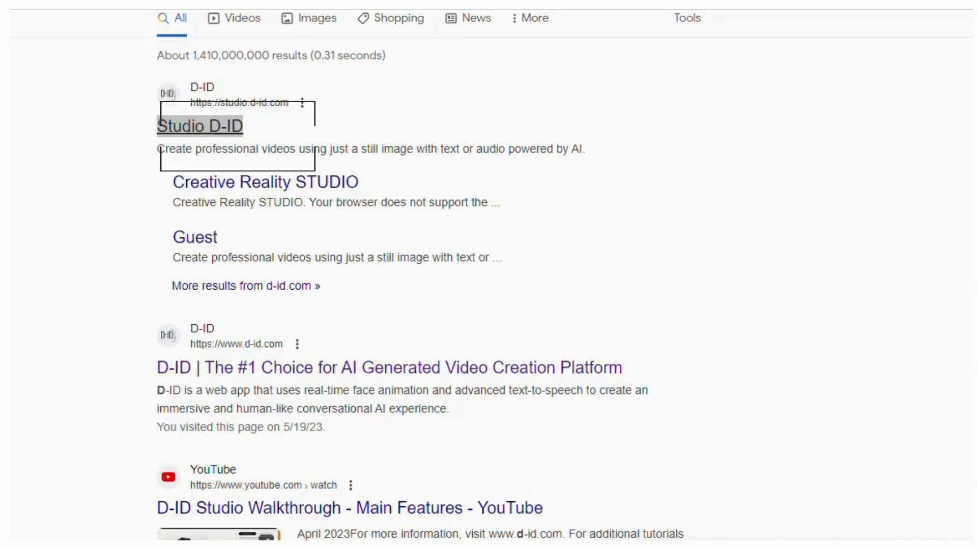
Open the Studio D-ID (studio.d-id.com) result from Google
left_click(250, 156)
left_click(251, 156)
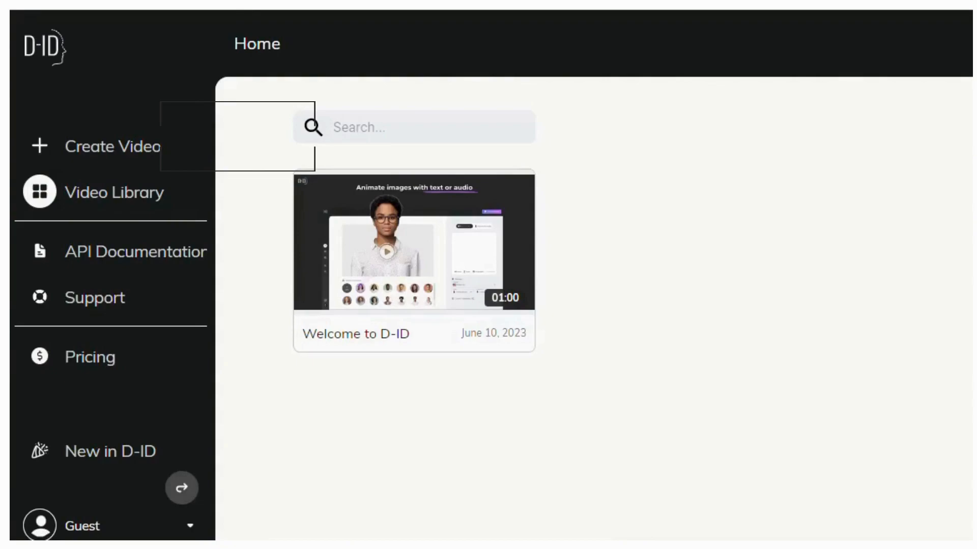
Sign in to D-ID through the Guest menu's Login/Signup and start a new untitled video
left_click(82, 526)
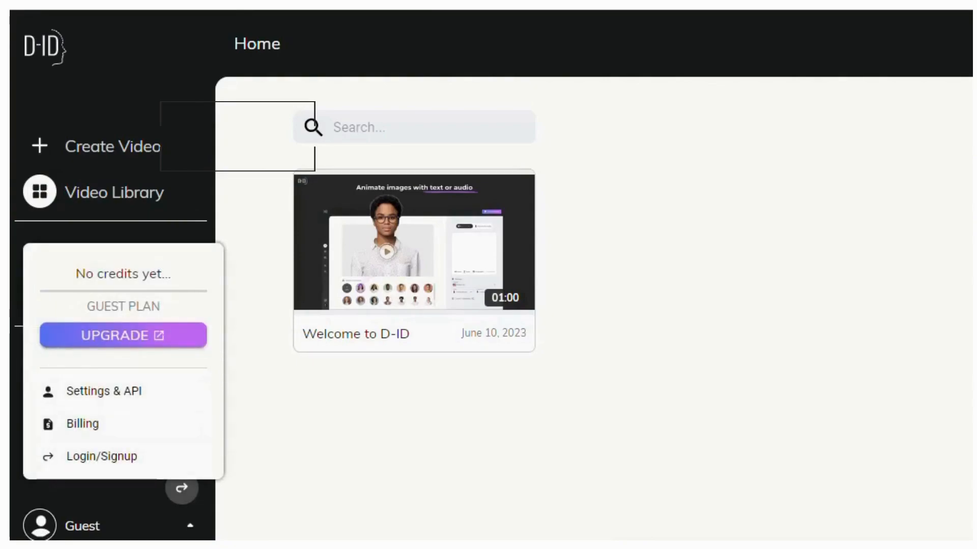
left_click(82, 526)
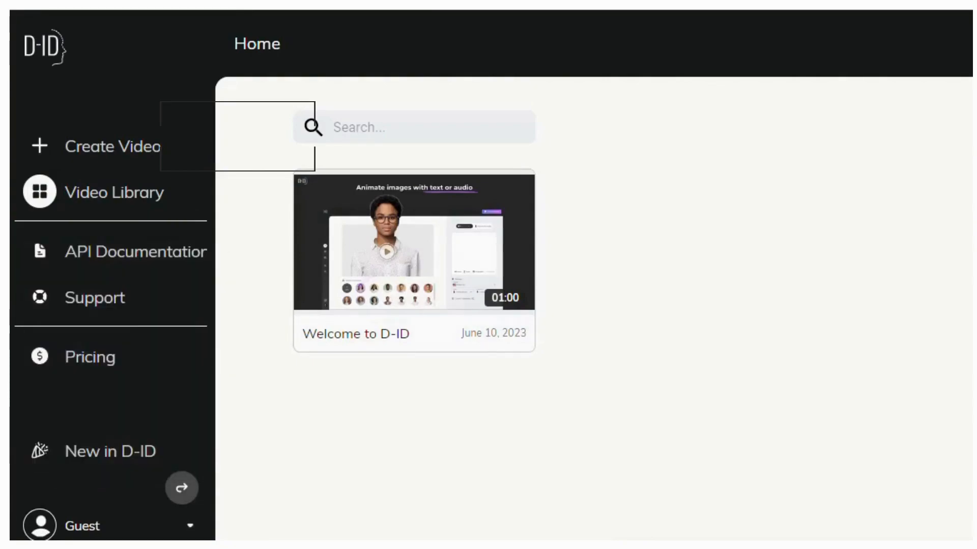
left_click(82, 526)
left_click(120, 456)
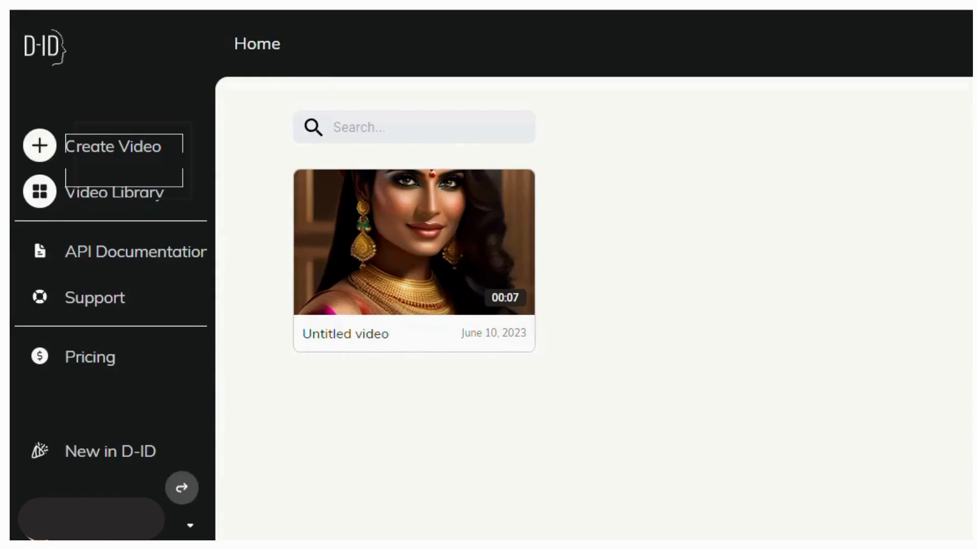
left_click(113, 146)
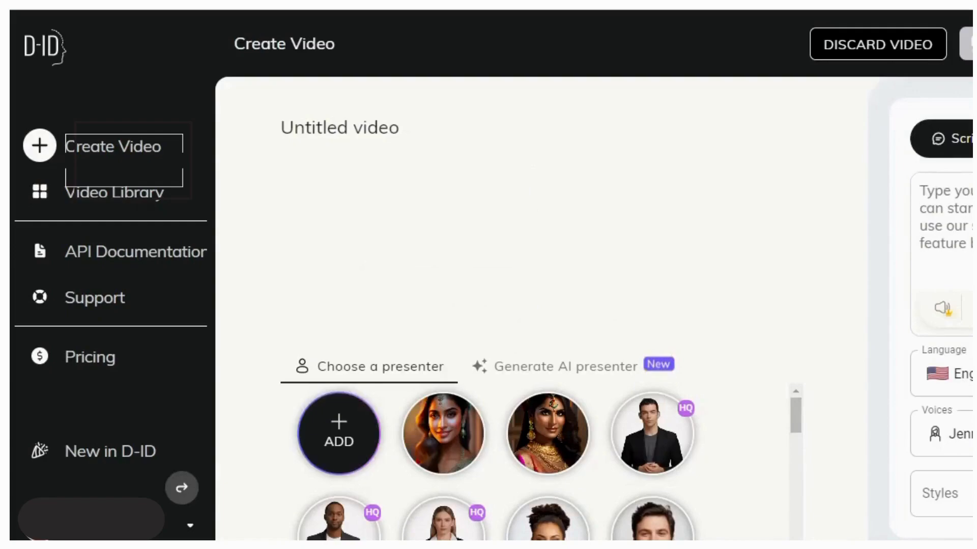
Upload the Lexica 'Host' portrait as the untitled video's presenter
mouse_move(350, 432)
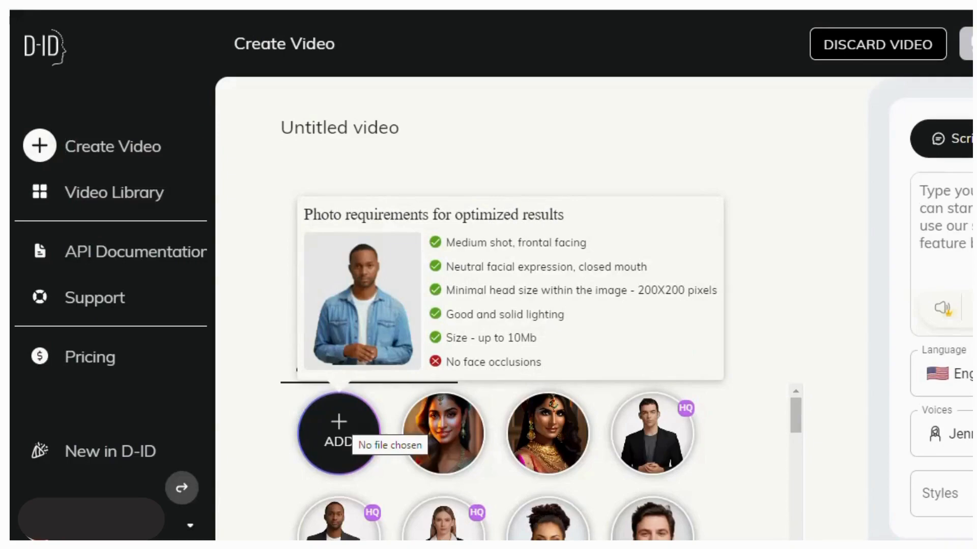
left_click(330, 460)
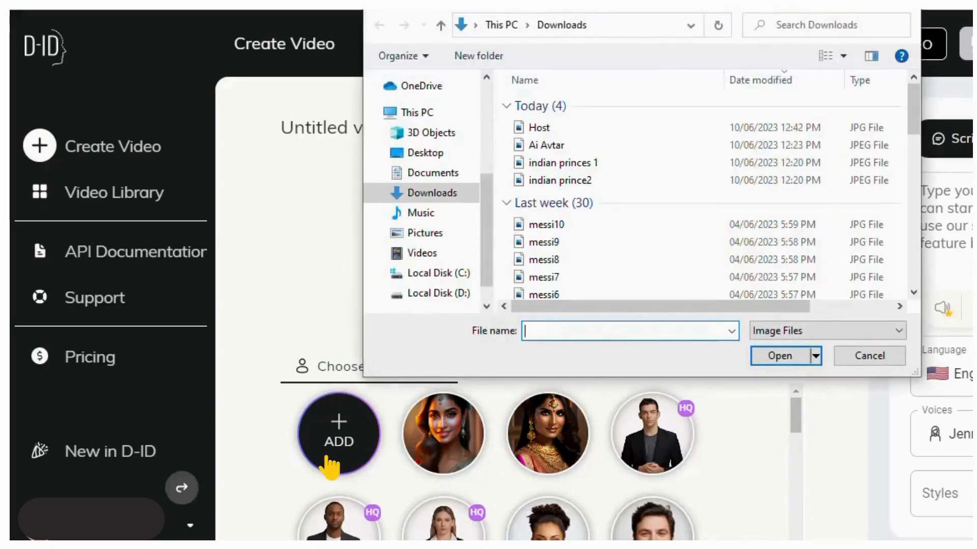
left_click(539, 127)
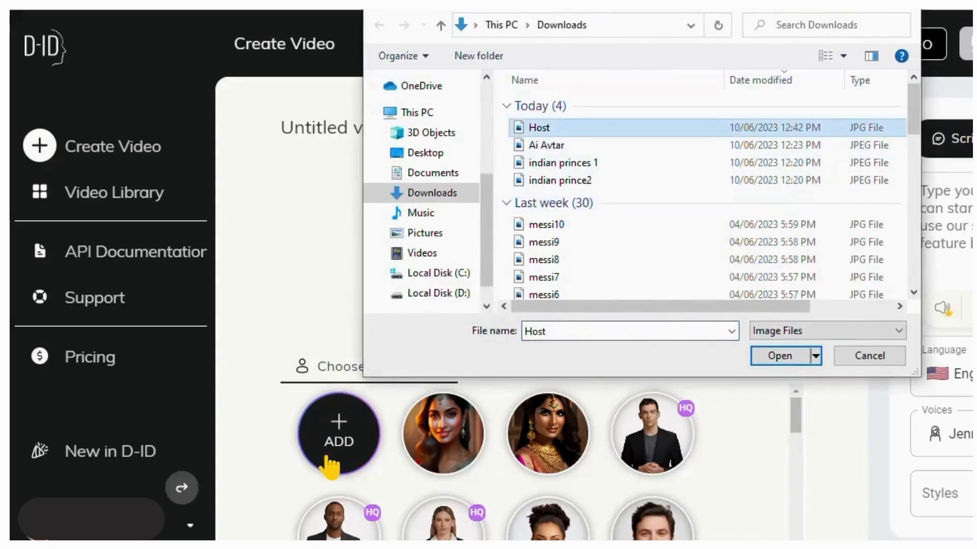
left_click(780, 356)
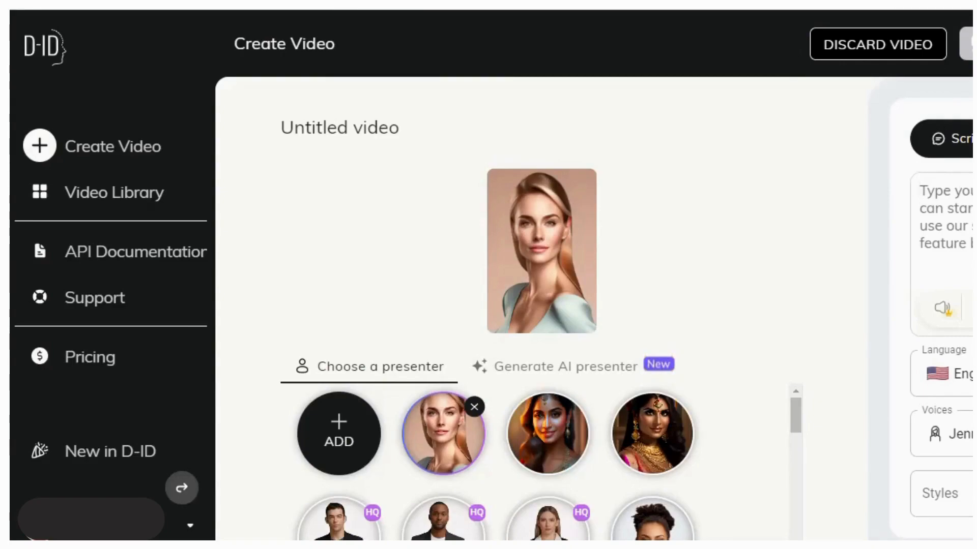
Set the voice language to English (United Kingdom)
left_click(967, 374)
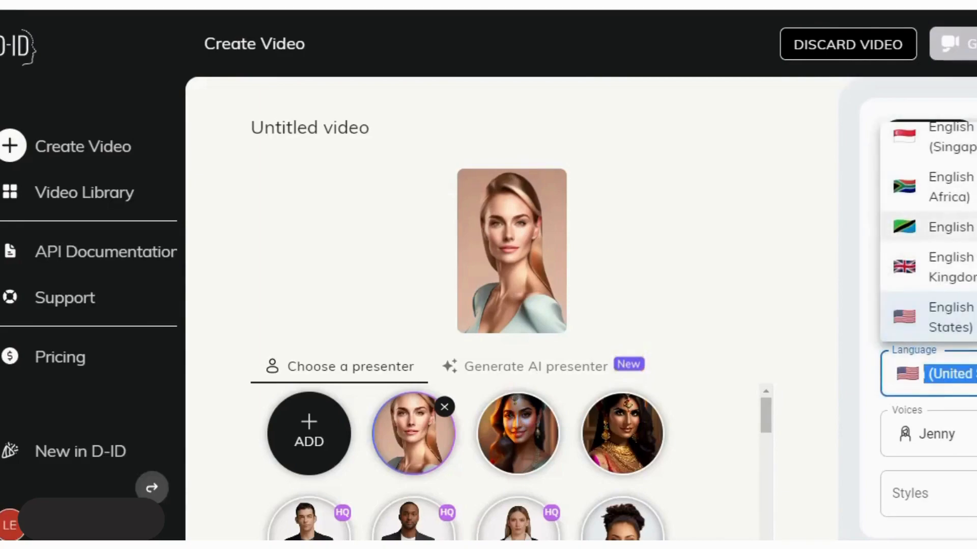
scroll(931, 229, "up", 10)
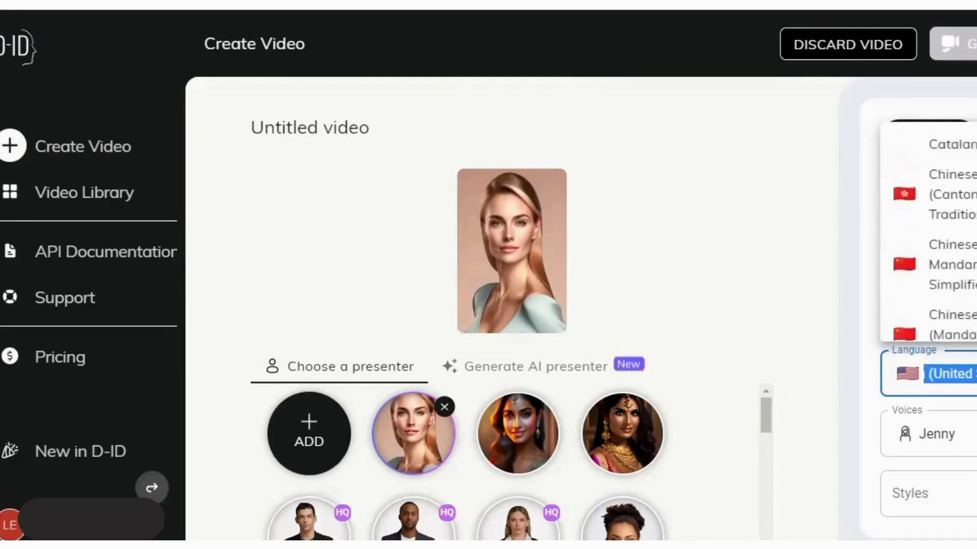
scroll(931, 232, "up", 10)
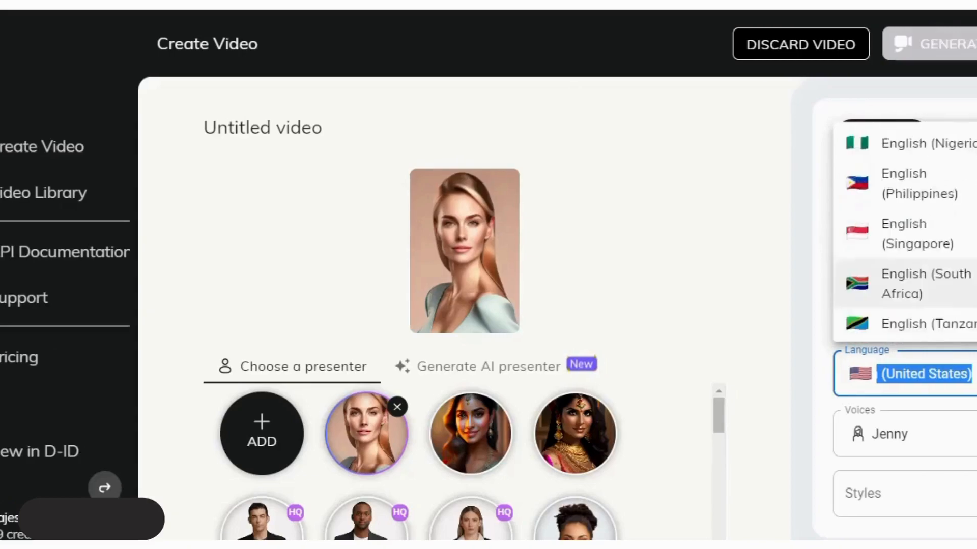
scroll(931, 275, "down", 1)
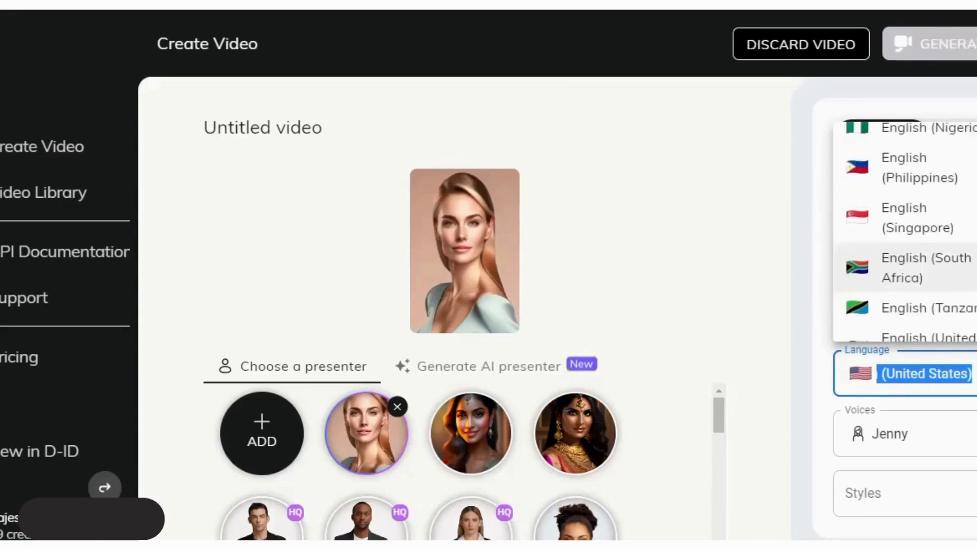
scroll(906, 229, "down", 2)
scroll(905, 228, "down", 2)
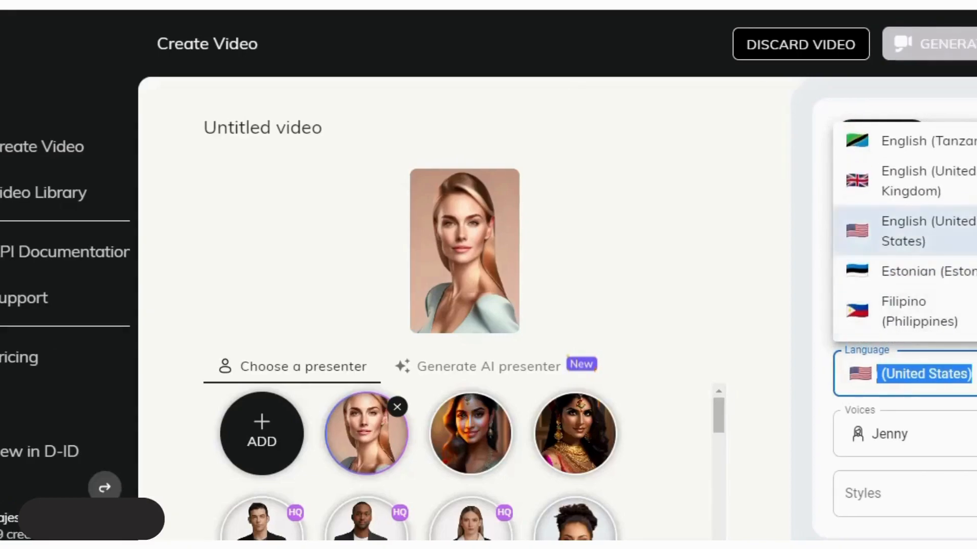
left_click(910, 181)
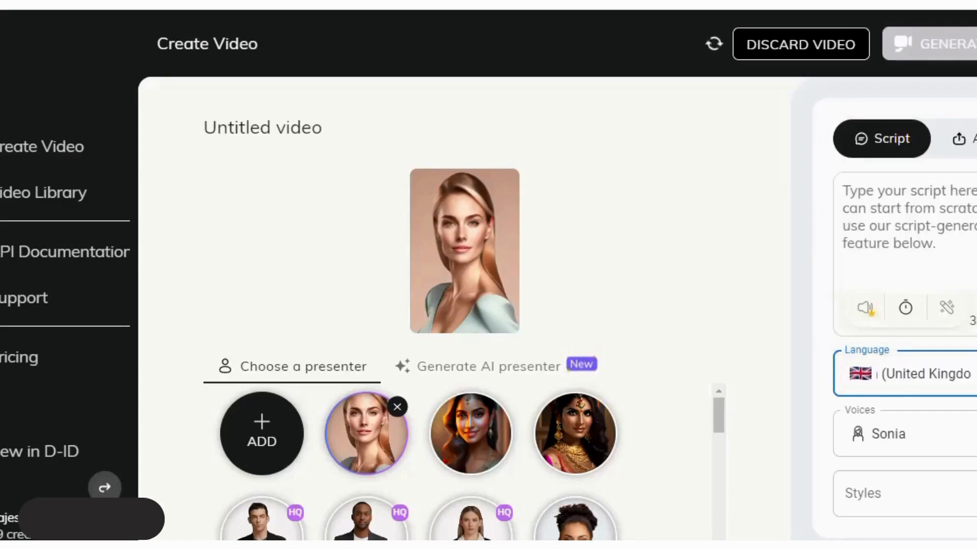
Keep the Sonia voice and type 'test' as a sample script
left_click(935, 454)
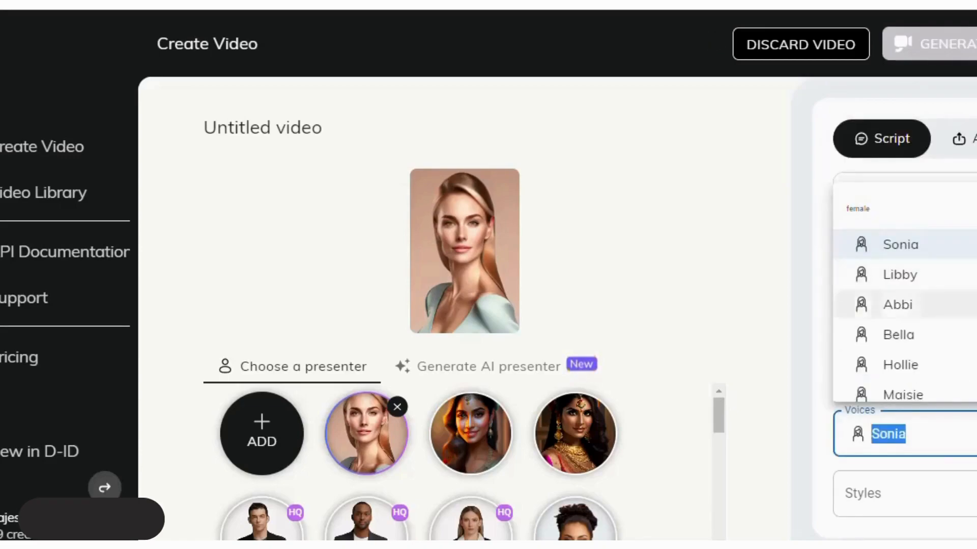
left_click(844, 190)
type("test")
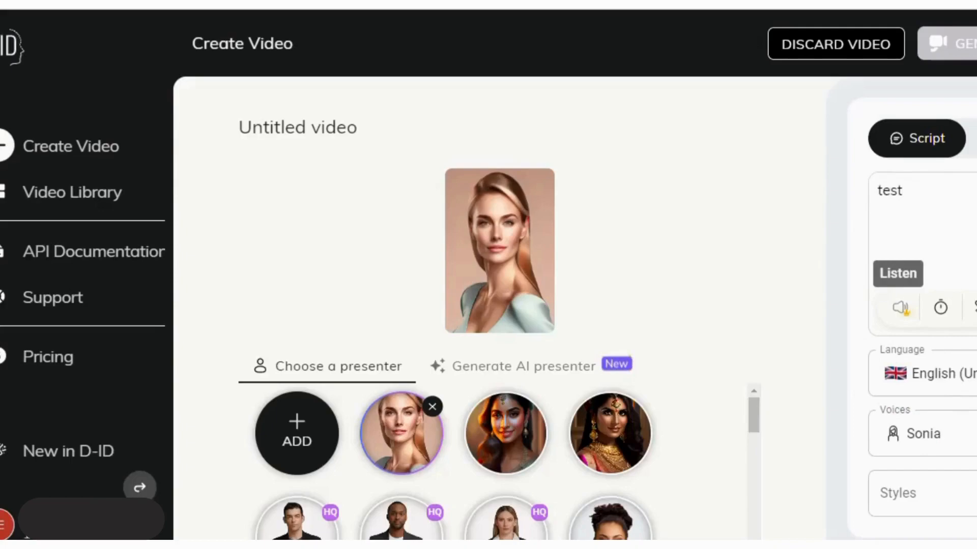
left_click_drag(903, 191, 876, 191)
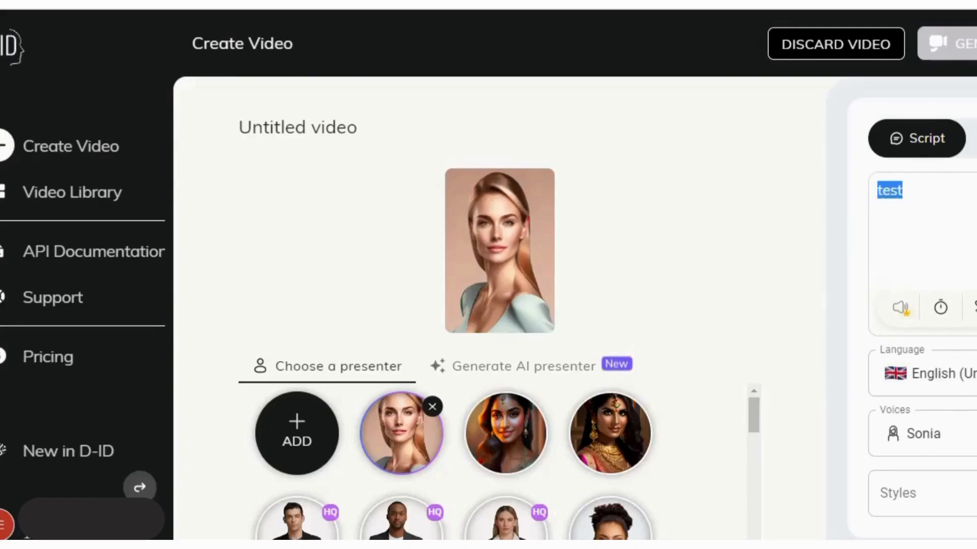
left_click(903, 191)
left_click(941, 374)
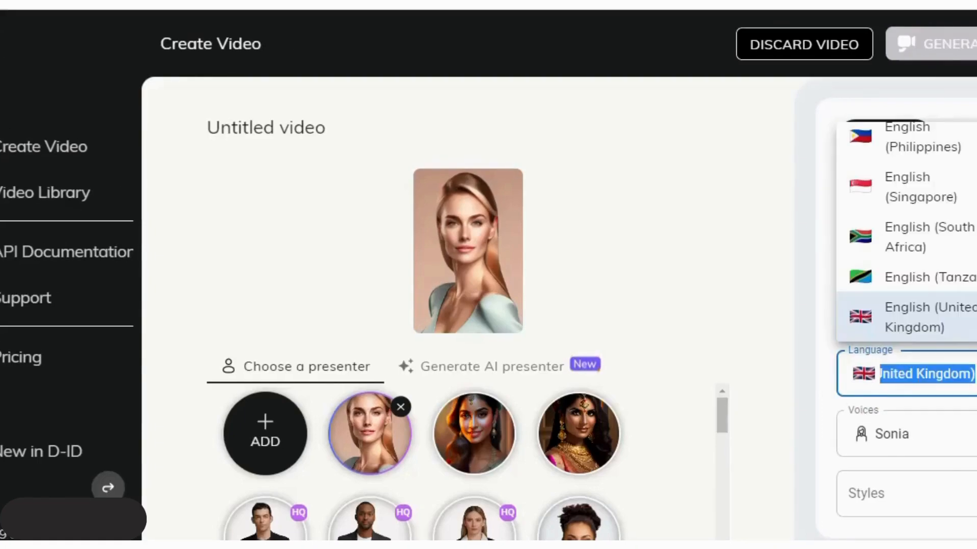
left_click(966, 374)
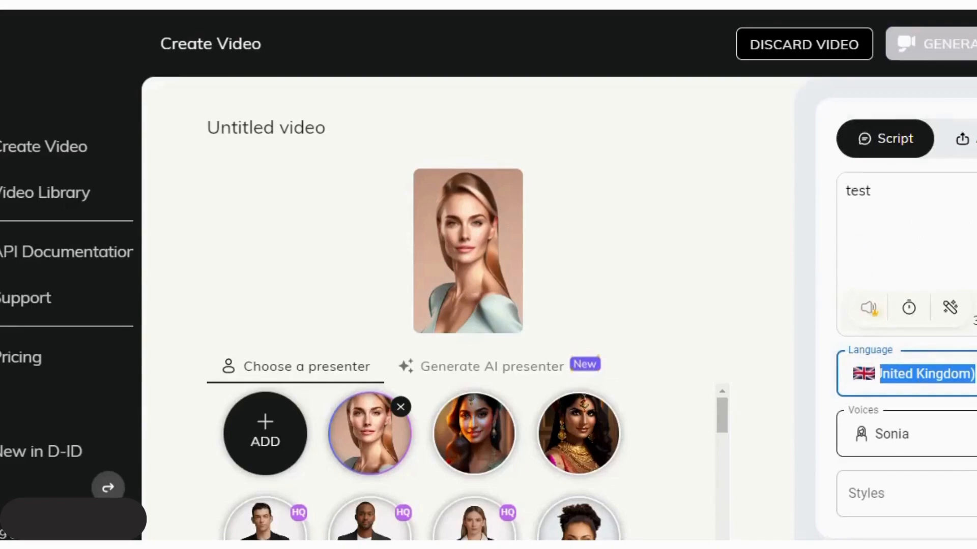
Set the speaking style to cheerful and switch to the upload-your-own-voice audio option
left_click(895, 493)
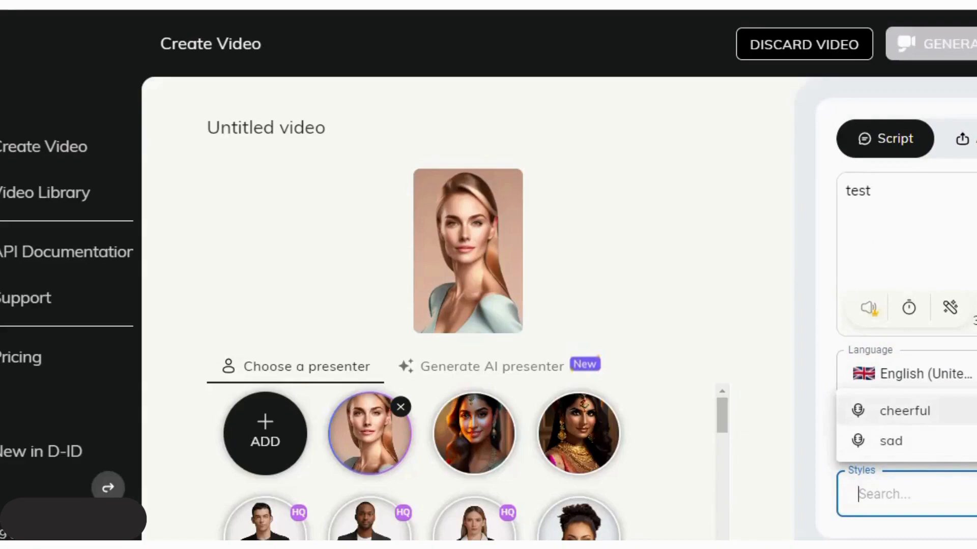
left_click(906, 411)
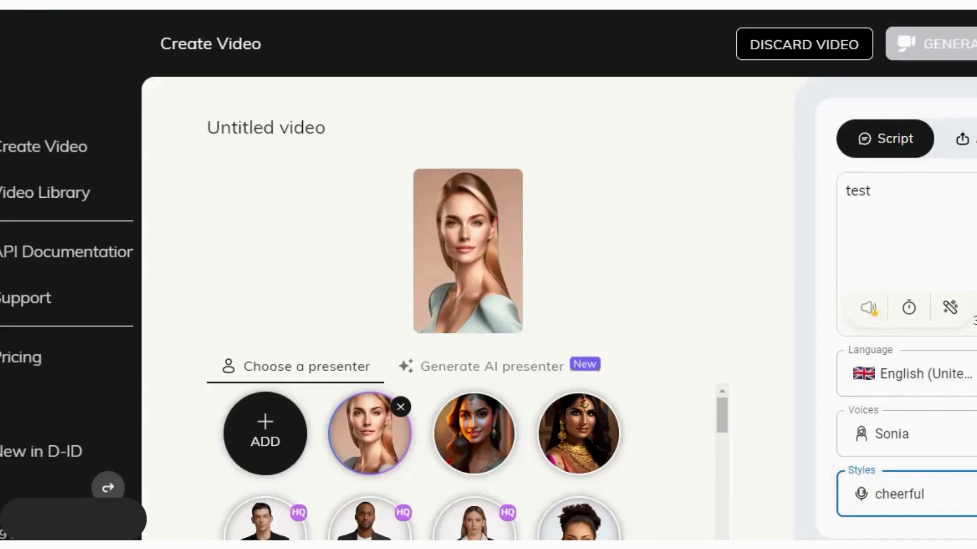
left_click(950, 307)
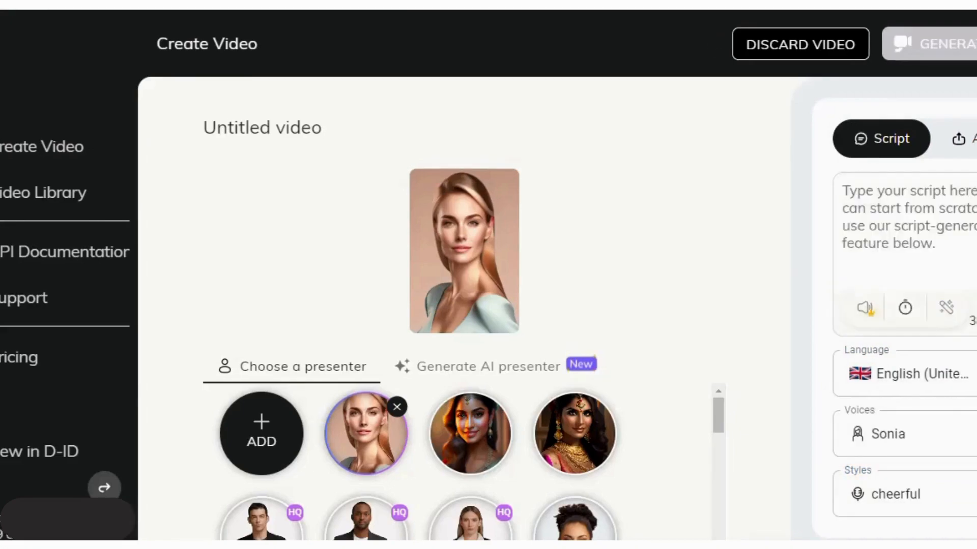
left_click(965, 139)
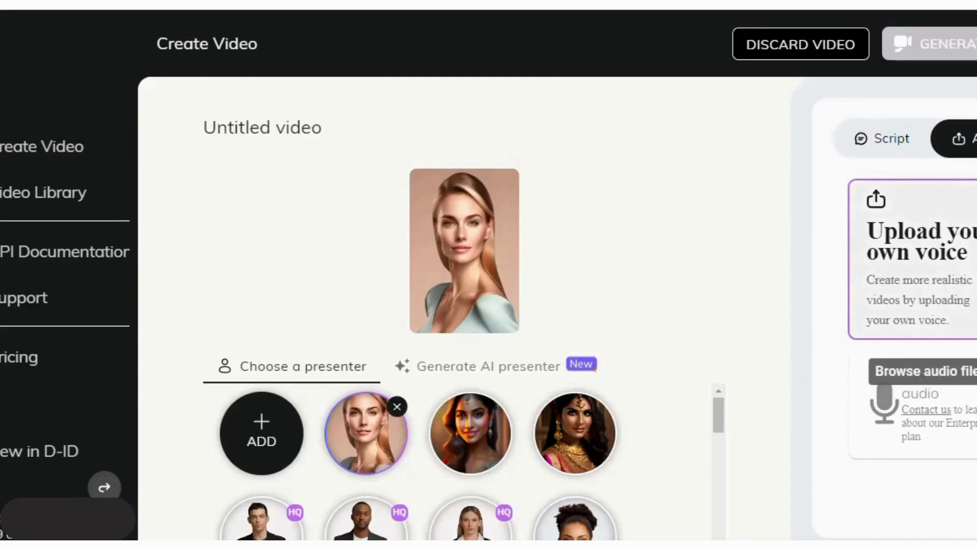
Upload the 'Synthesized audio AI' file as the presenter's voice
left_click(926, 330)
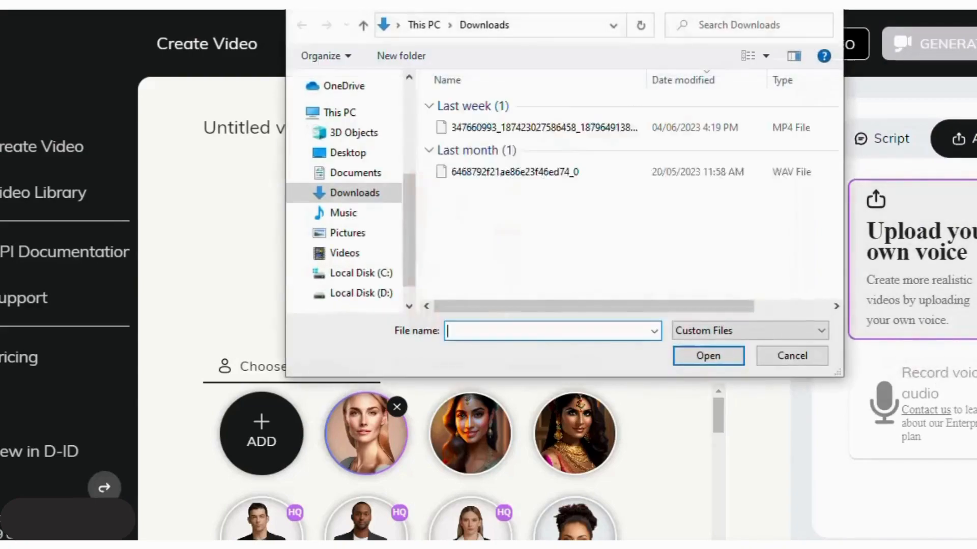
left_click(509, 128)
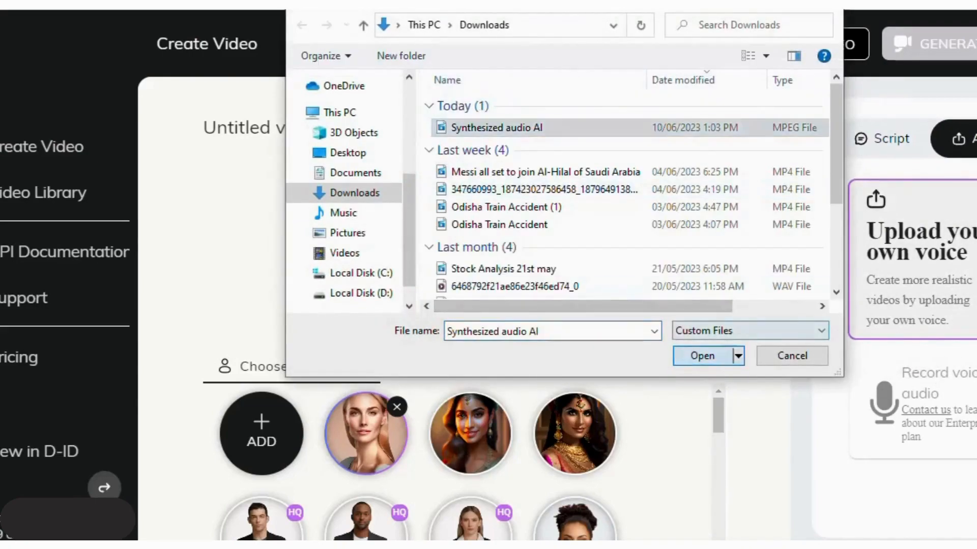
left_click(703, 356)
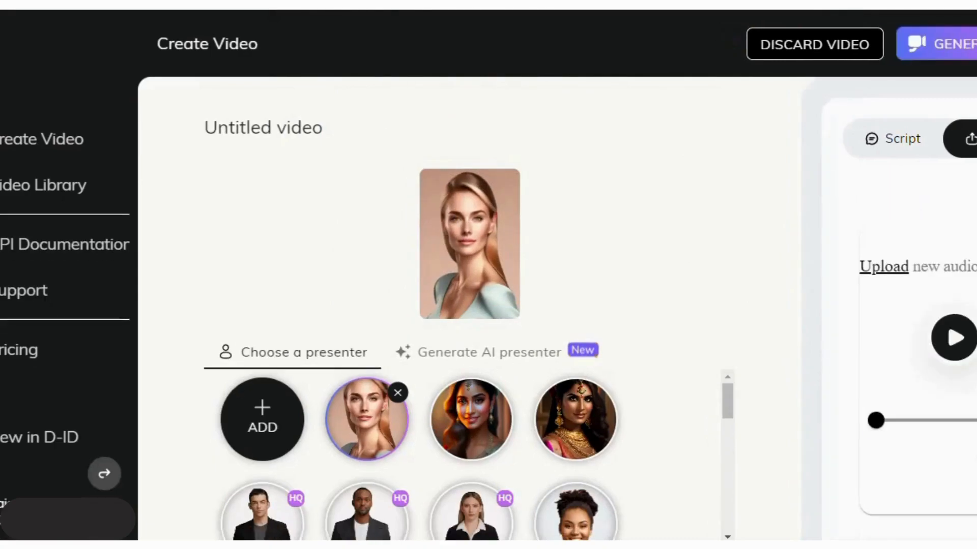
Preview the uploaded audio, then request generation, bringing up the 7-credit confirmation
left_click(954, 338)
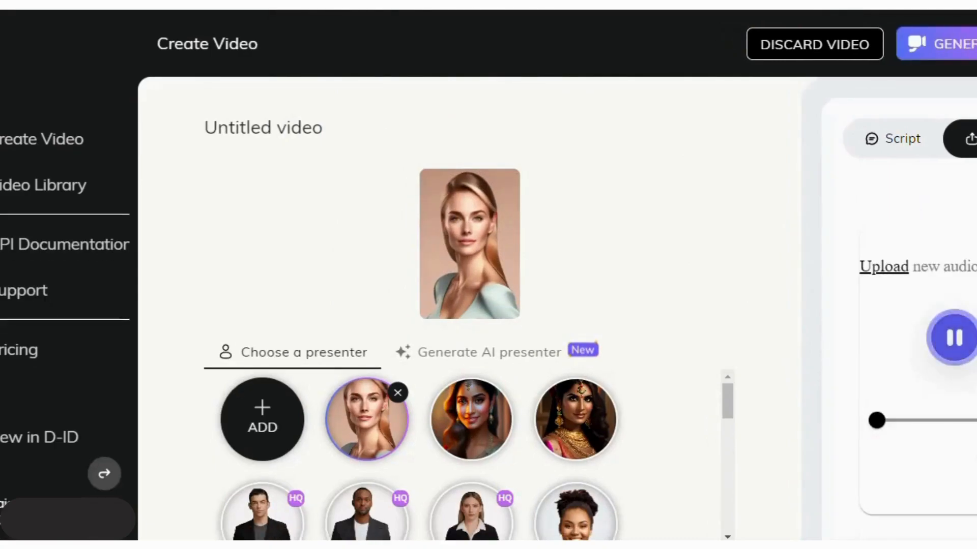
left_click(954, 338)
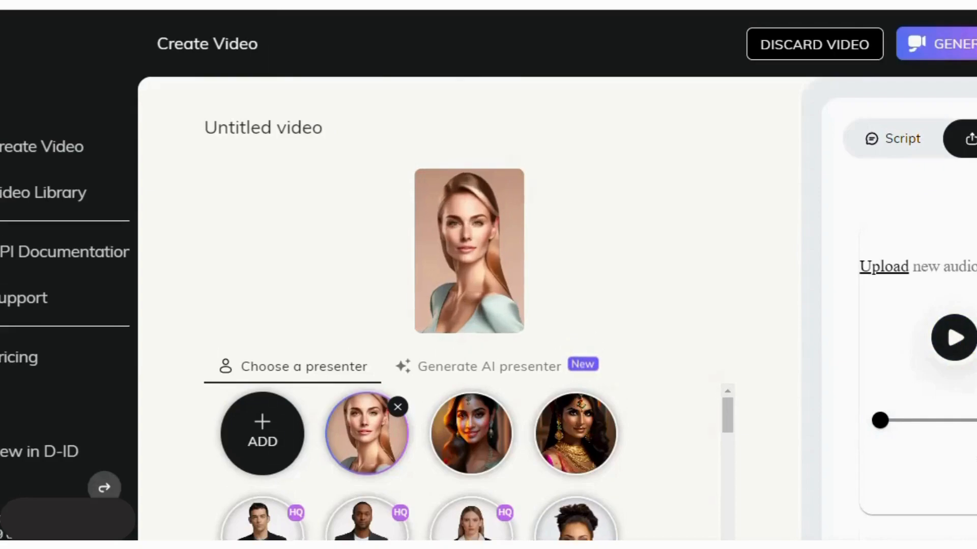
left_click(940, 41)
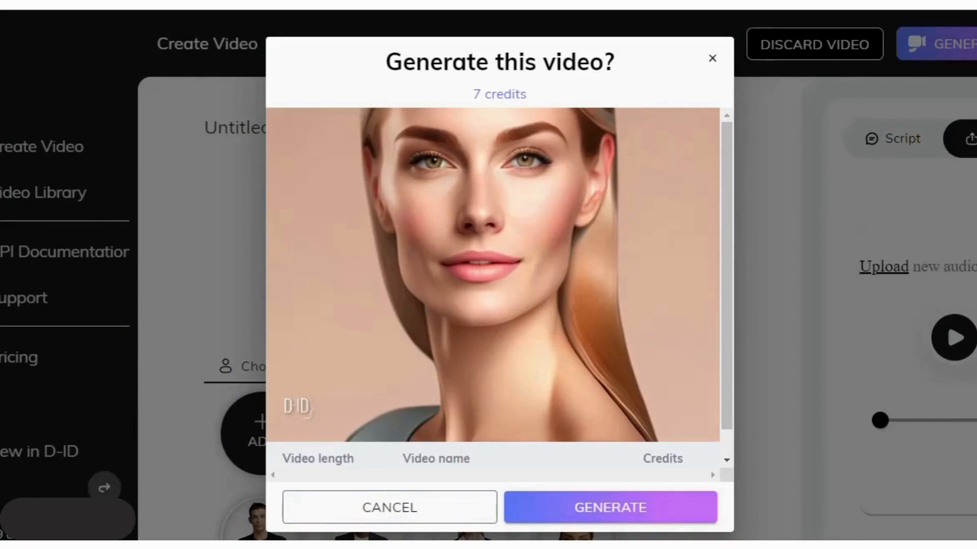
While the new video renders in the Video Library, preview and close the earlier 00:07 video
scroll(492, 275, "down", 1)
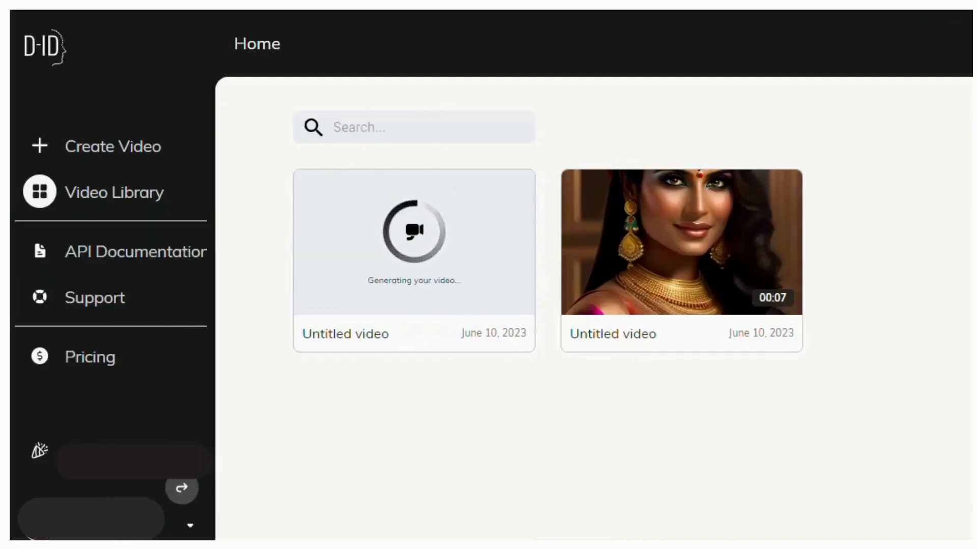
mouse_move(681, 242)
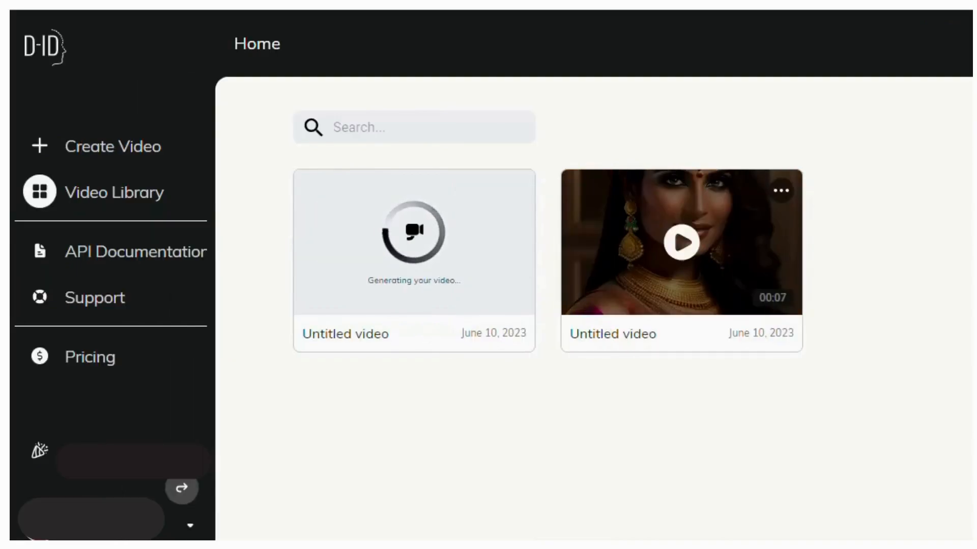
left_click(681, 242)
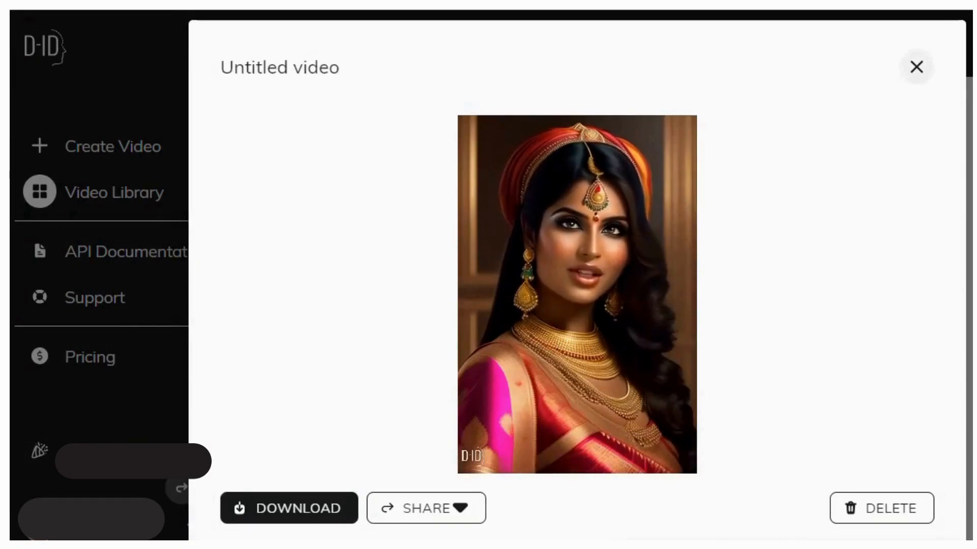
left_click(916, 66)
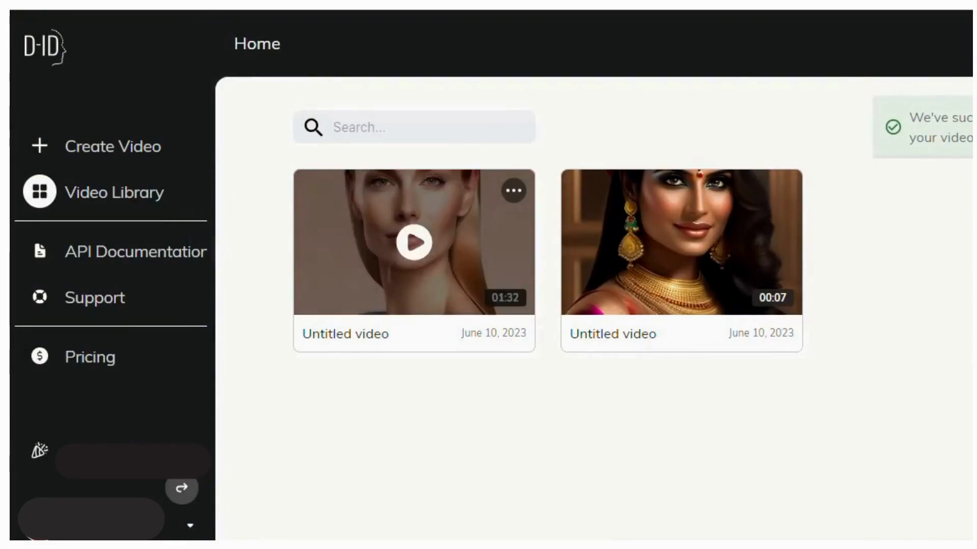
Download the new 01:32 video, then play Untitled video (2) from the Downloads folder
left_click(414, 242)
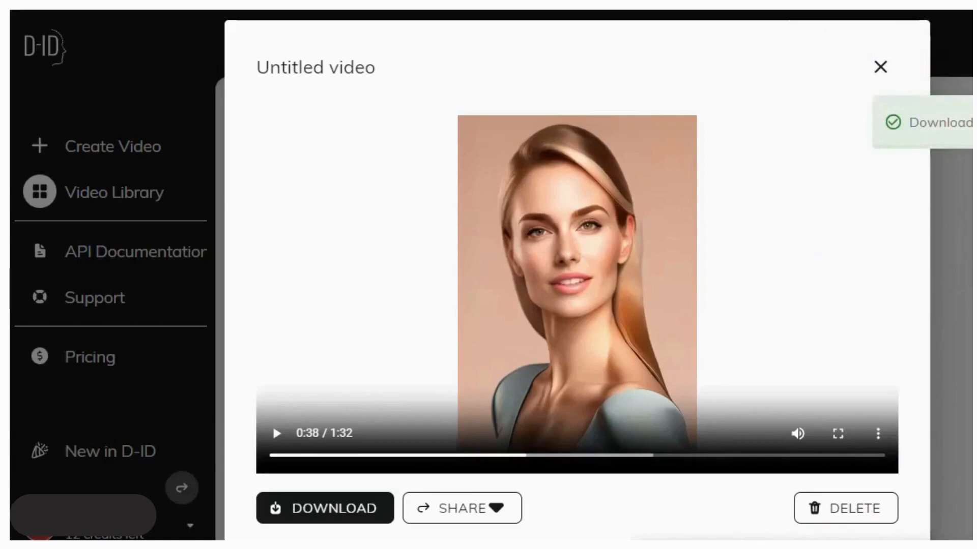
key("Escape")
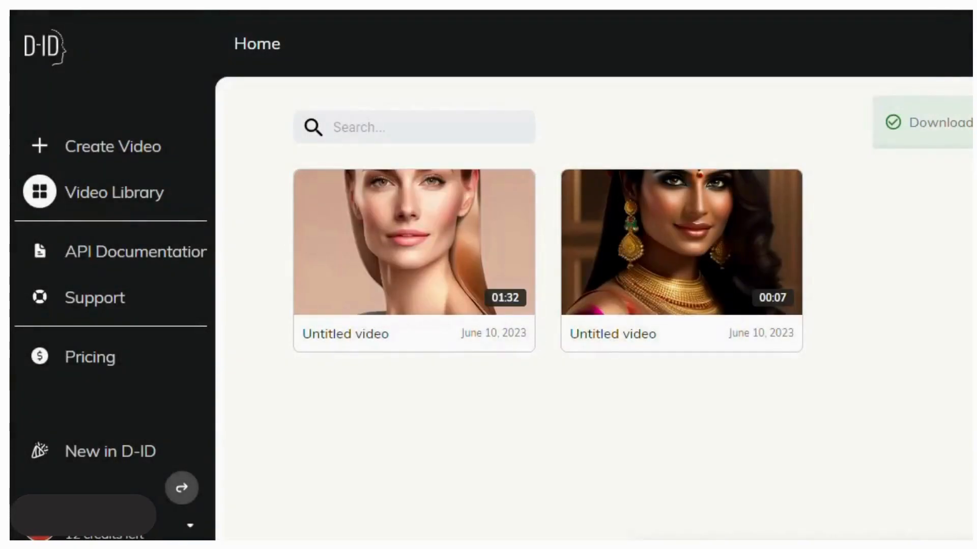
mouse_move(394, 548)
left_click(480, 496)
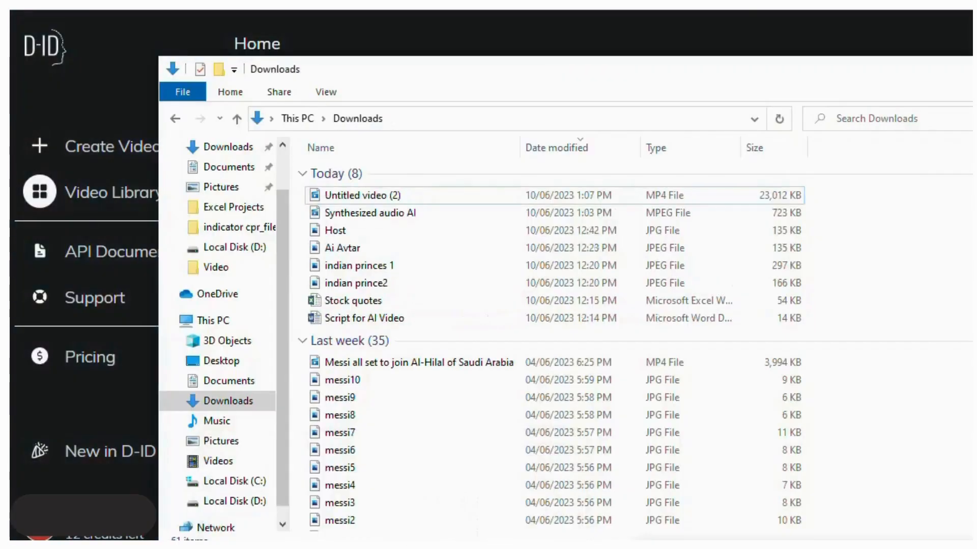
double_click(375, 196)
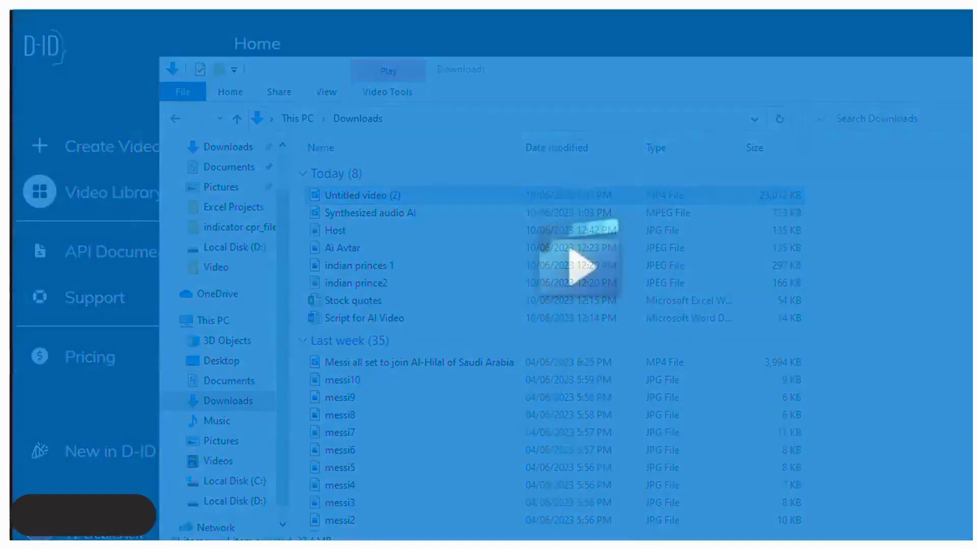